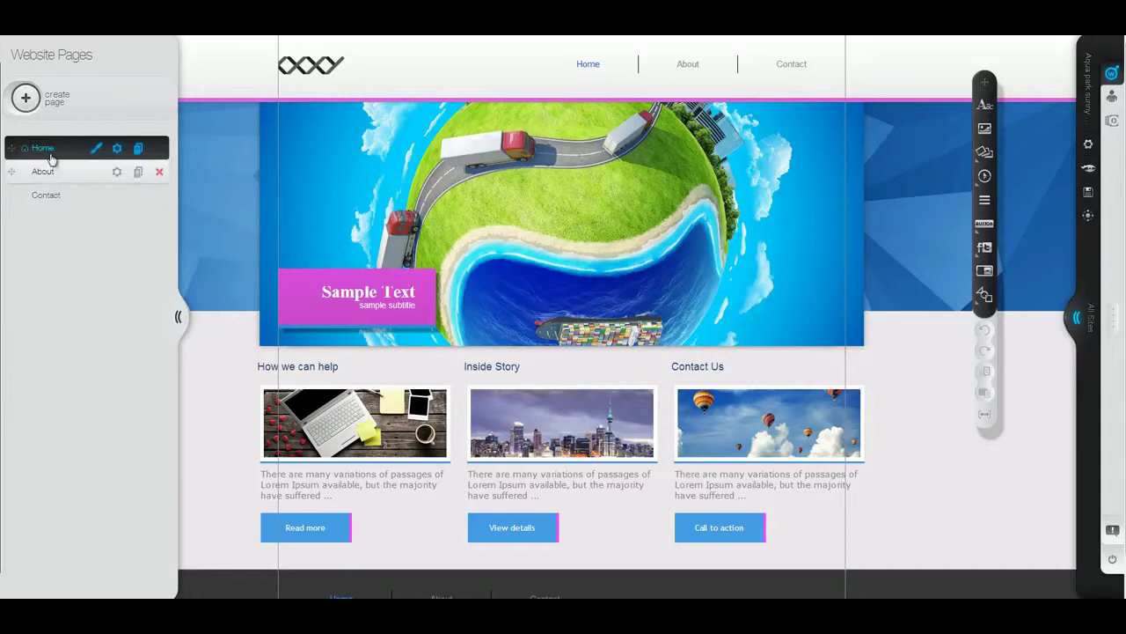
Rename the Home page as "Home page" in its page settings and confirm.
{"action": "left_click", "coordinate": [117, 151]}
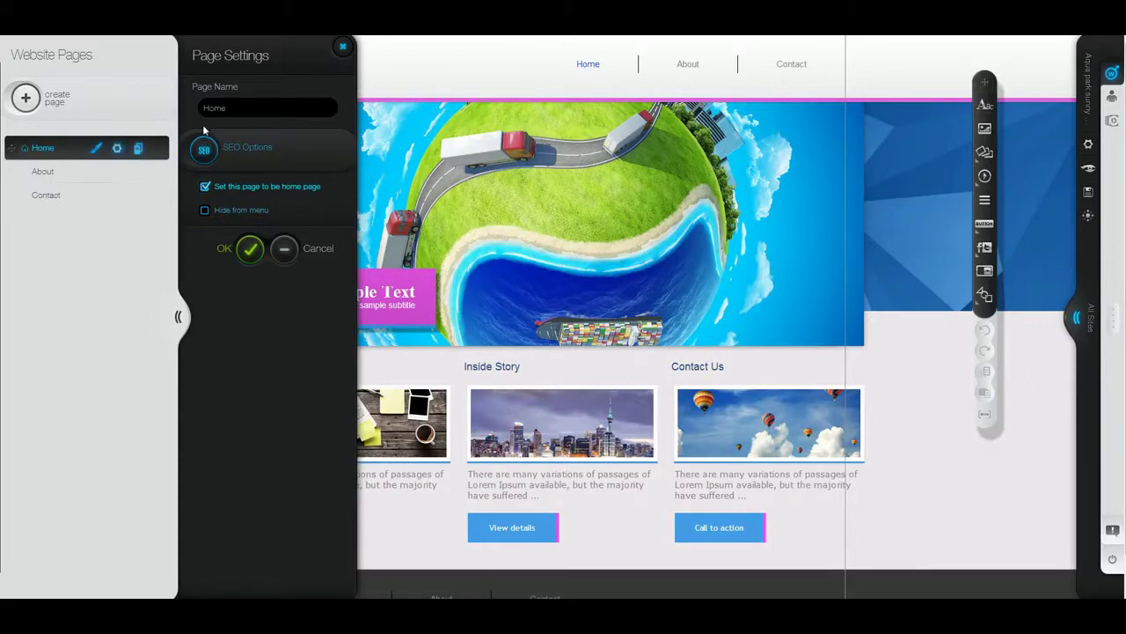
{"action": "left_click", "coordinate": [239, 110]}
{"action": "double_click", "coordinate": [239, 109]}
{"action": "left_click", "coordinate": [240, 109]}
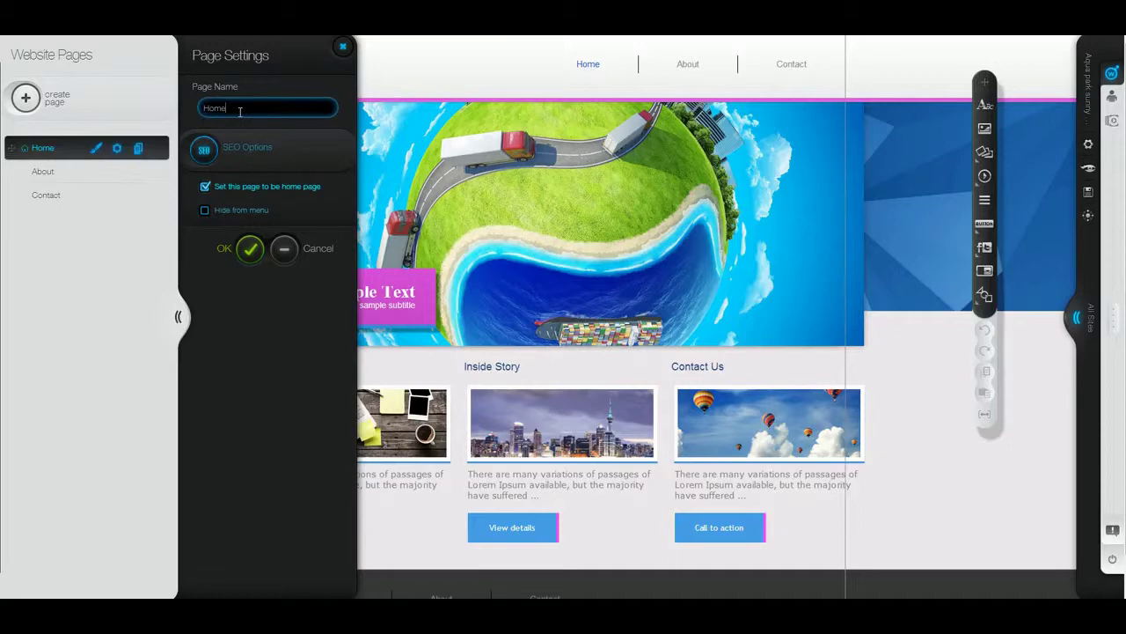
{"action": "type", "text": "page"}
{"action": "left_click", "coordinate": [249, 249]}
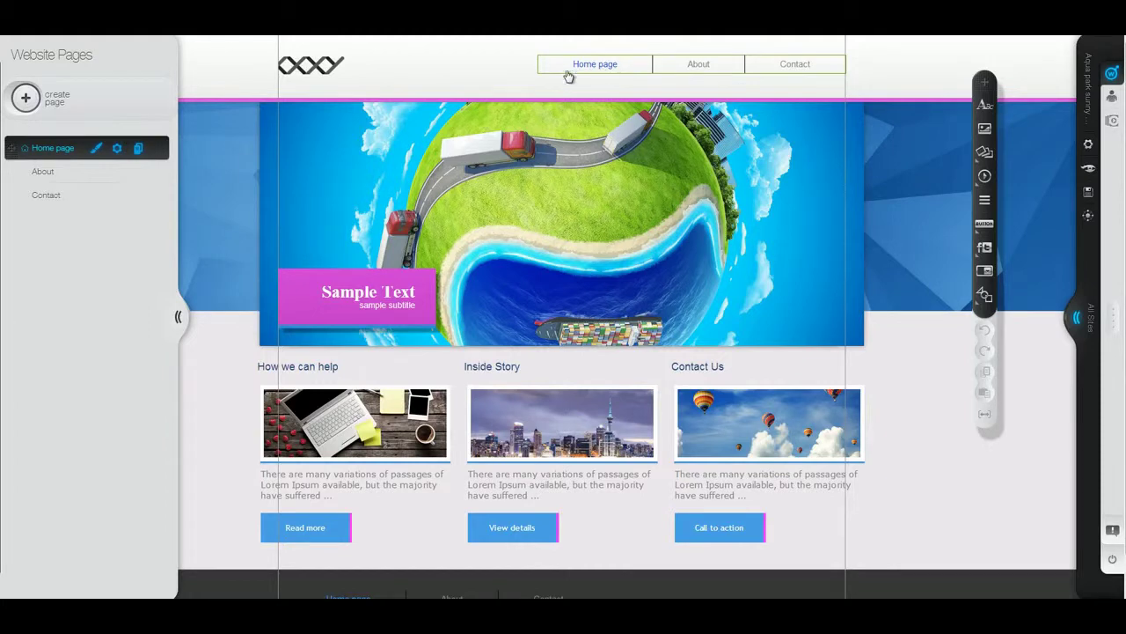
In the Home page's SEO options, set the page title to "Home page - Aqua park Sunny beach | Barcelona".
{"action": "left_click", "coordinate": [115, 150]}
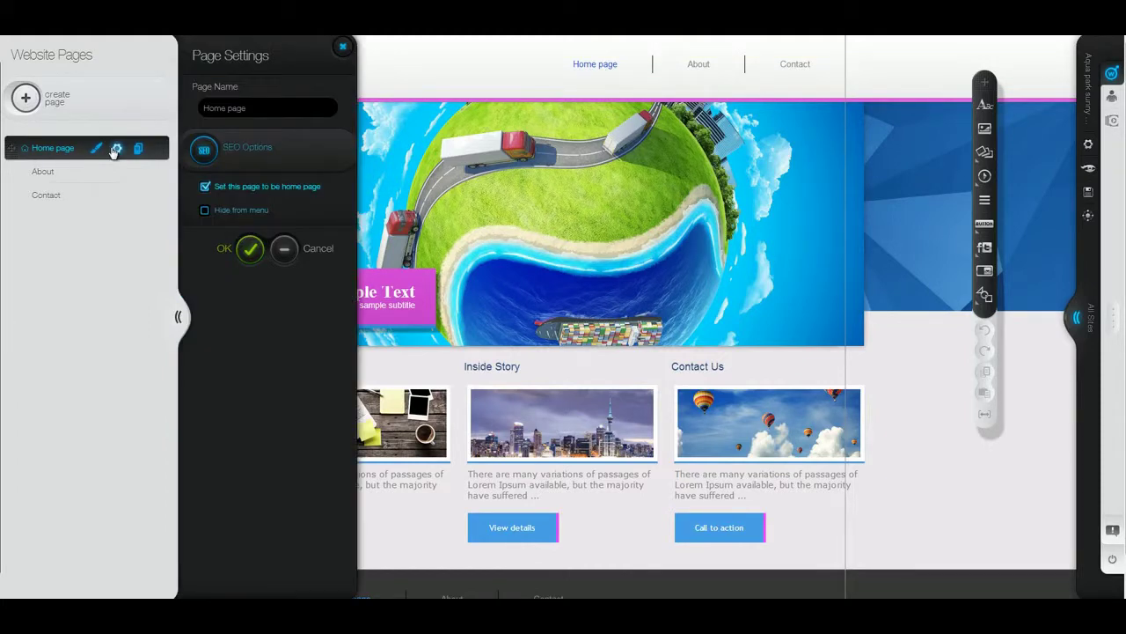
{"action": "left_click", "coordinate": [242, 148]}
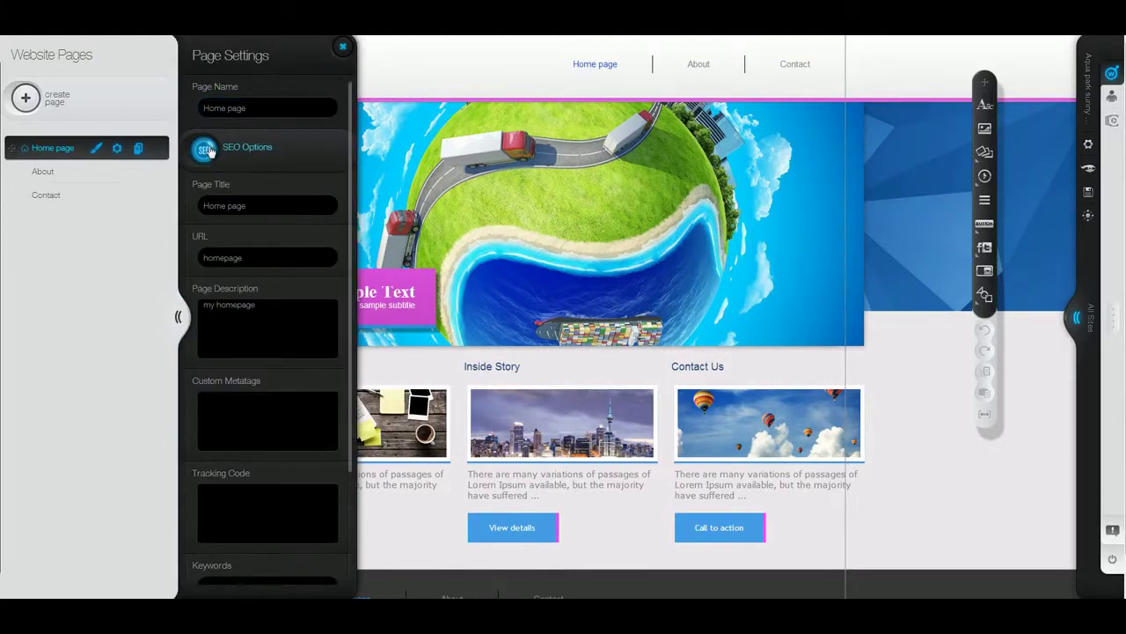
{"action": "left_click", "coordinate": [259, 202]}
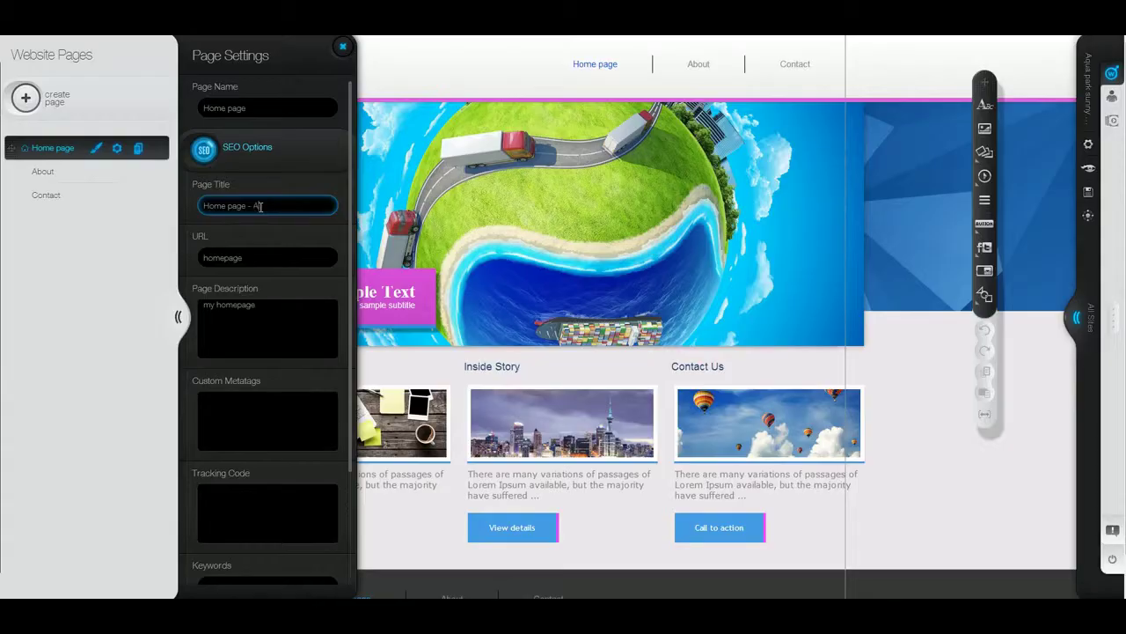
{"action": "type", "text": "qua park Sunny beach | Barcelona"}
{"action": "left_click", "coordinate": [266, 226]}
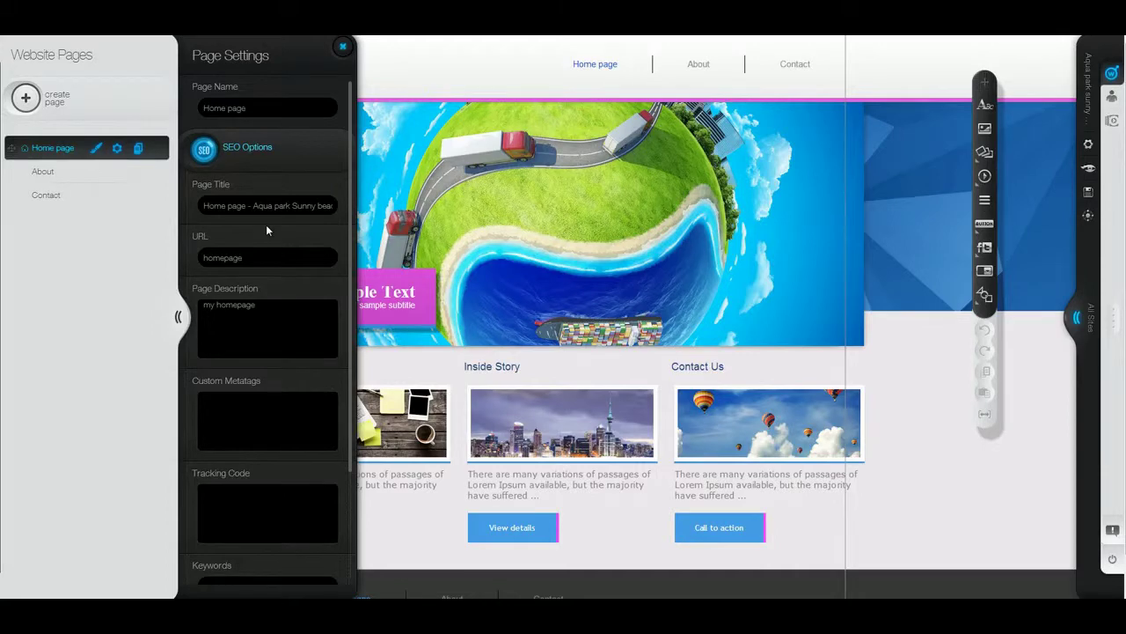
Compare the page name and URL in the SEO options of the Home page and the Contact page.
{"action": "left_click", "coordinate": [262, 258]}
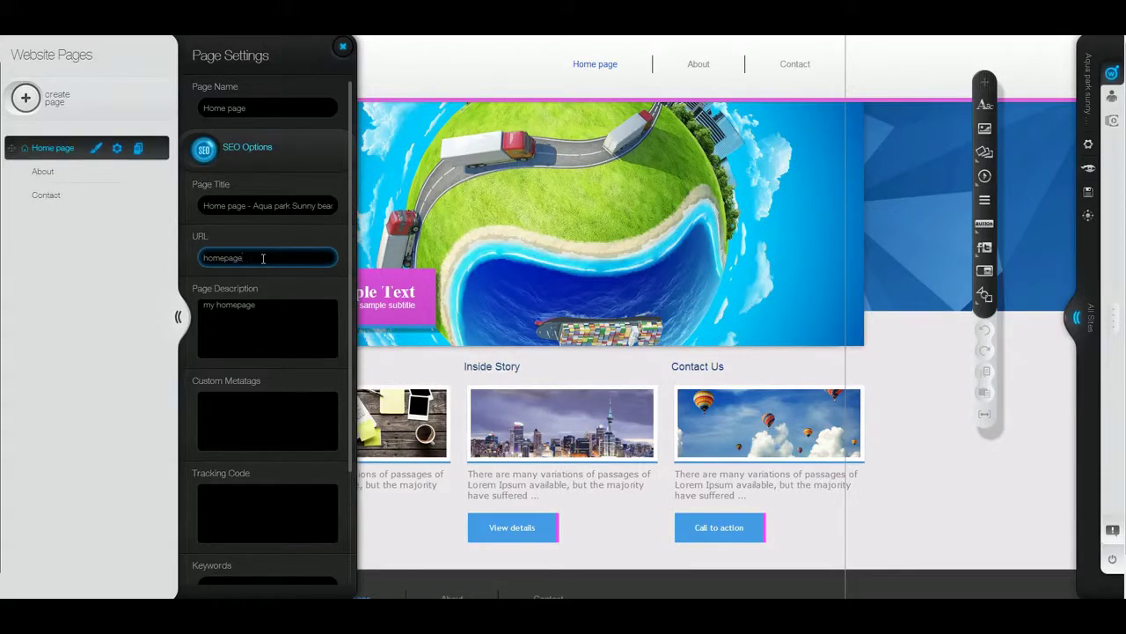
{"action": "left_click", "coordinate": [254, 107]}
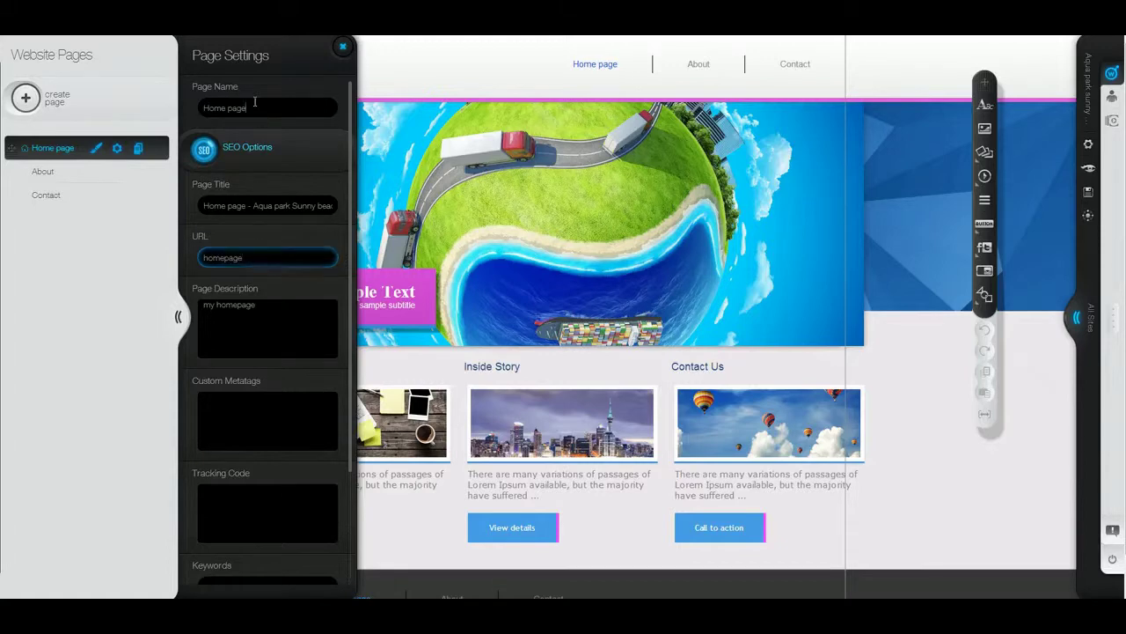
{"action": "left_click", "coordinate": [262, 256]}
{"action": "left_click", "coordinate": [53, 196]}
{"action": "left_click", "coordinate": [117, 196]}
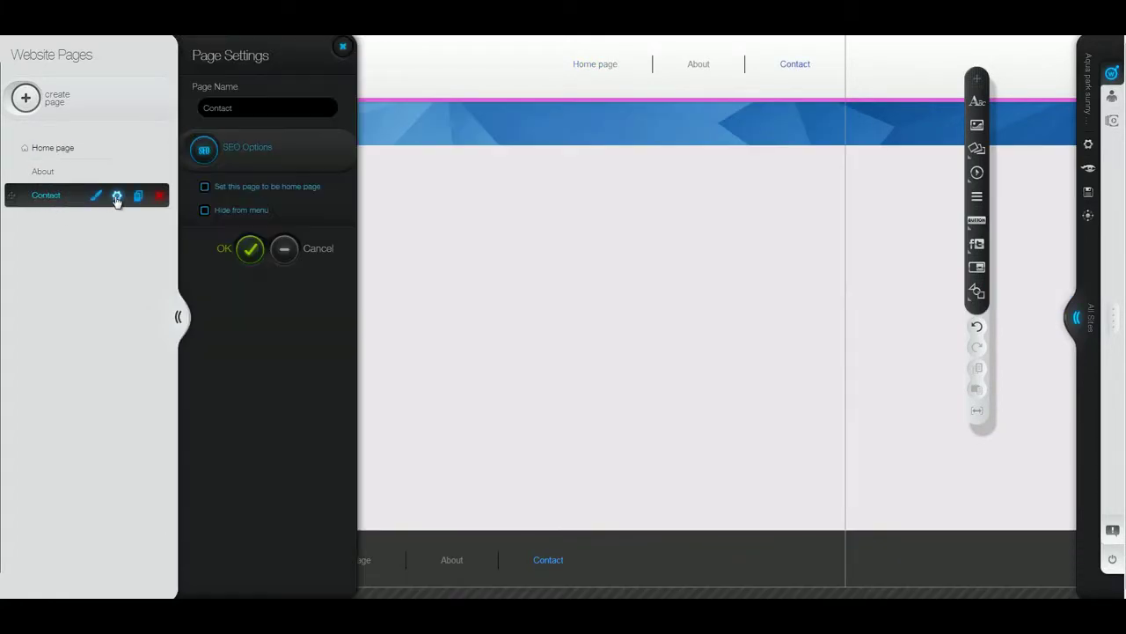
{"action": "left_click", "coordinate": [246, 147]}
{"action": "left_click", "coordinate": [246, 254]}
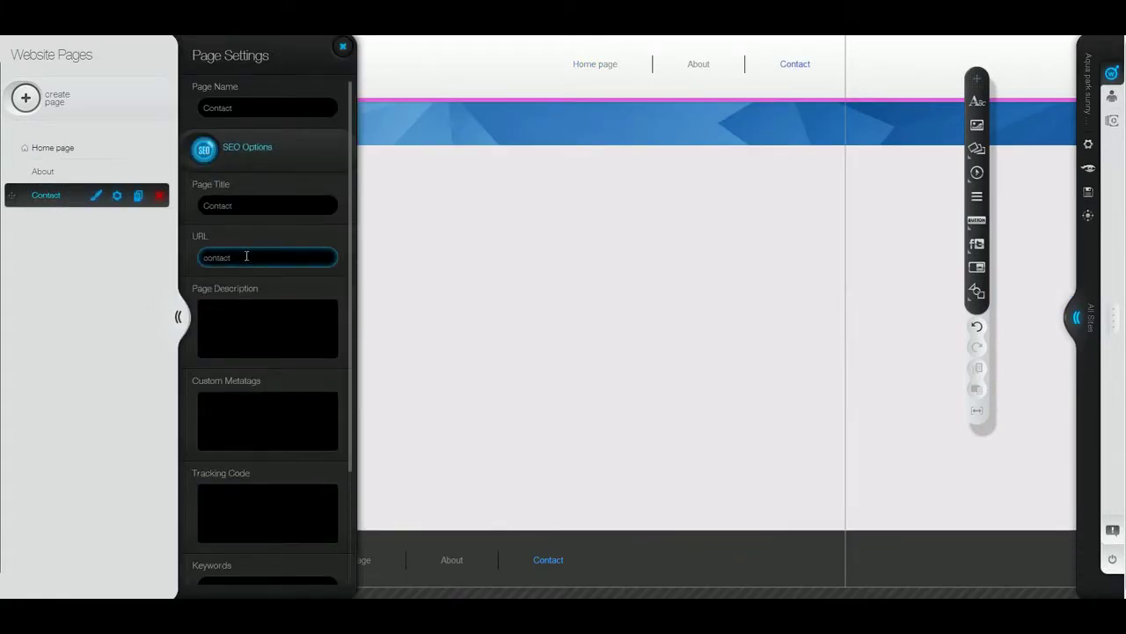
Open the live site from the site settings and view its Contact page.
{"action": "left_click", "coordinate": [1090, 146]}
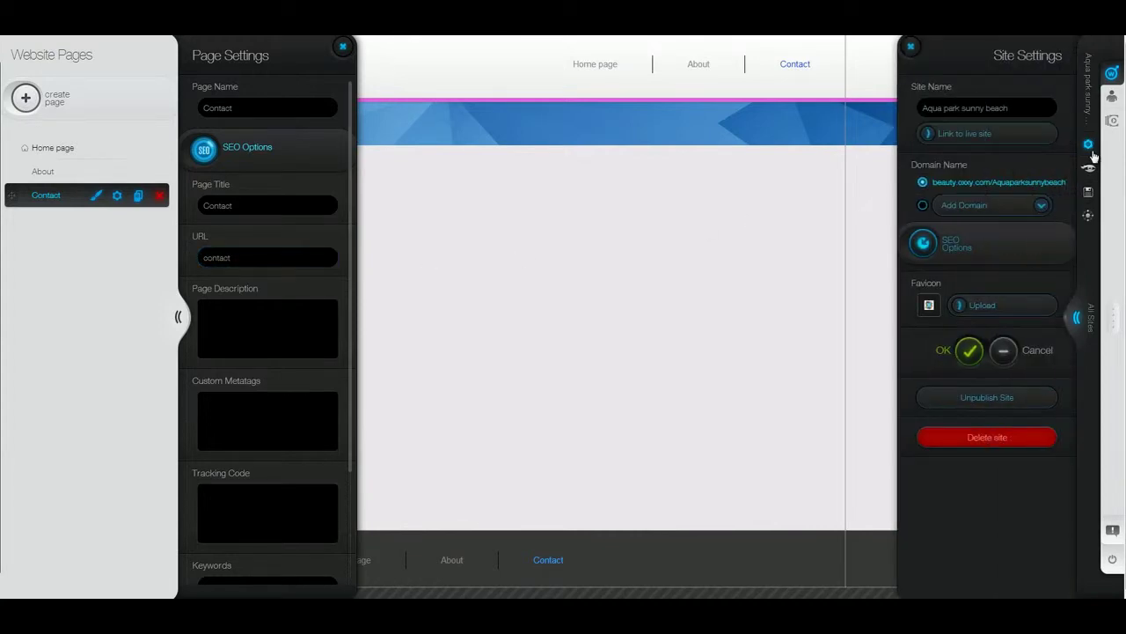
{"action": "left_click", "coordinate": [990, 136]}
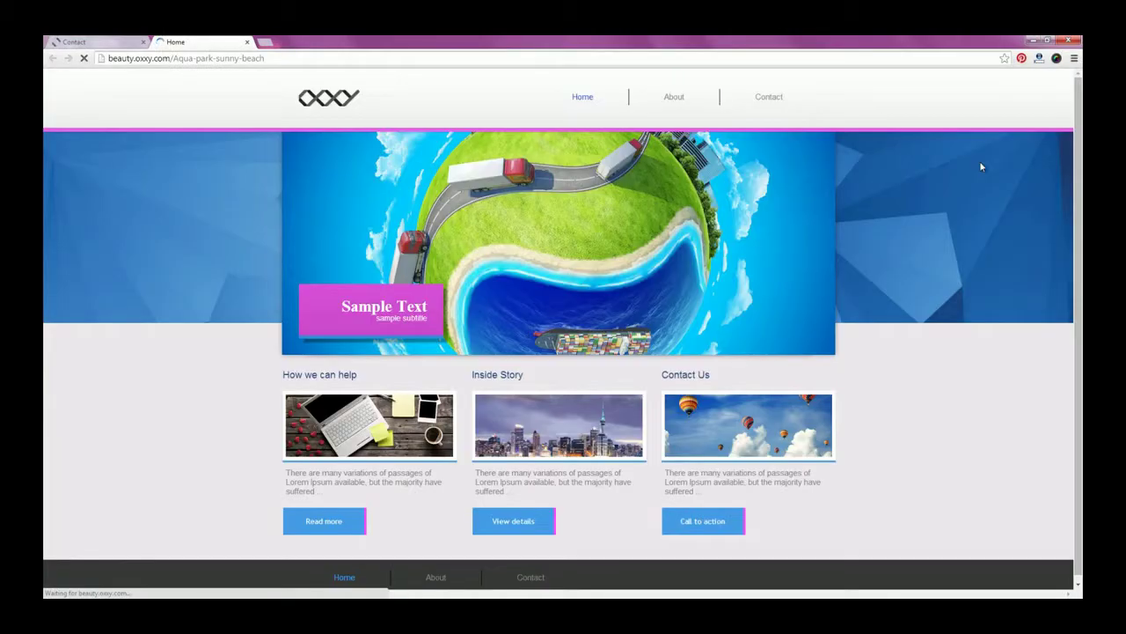
{"action": "left_click", "coordinate": [771, 98]}
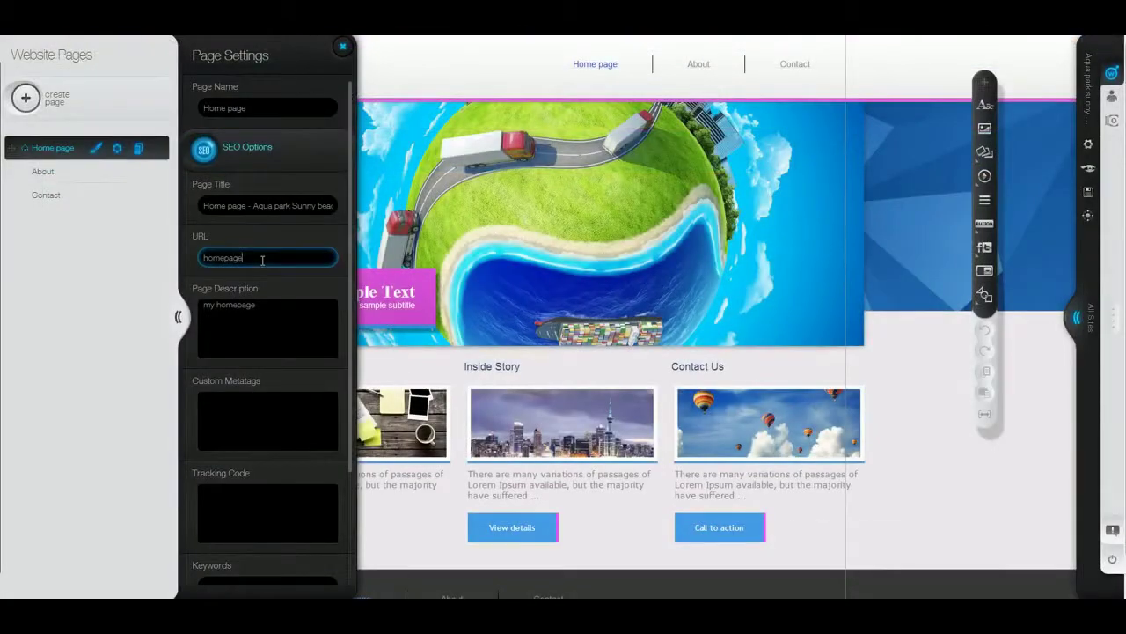
Shorten the Home page's URL to "home".
{"action": "key", "text": "BackSpace"}
{"action": "key", "text": "BackSpace"}
{"action": "key", "text": "BackSpace"}
{"action": "key", "text": "BackSpace"}
Replace the Home page's description with "Aqua park Sunny beach is an amusement park that features water play areas...".
{"action": "left_click", "coordinate": [266, 309]}
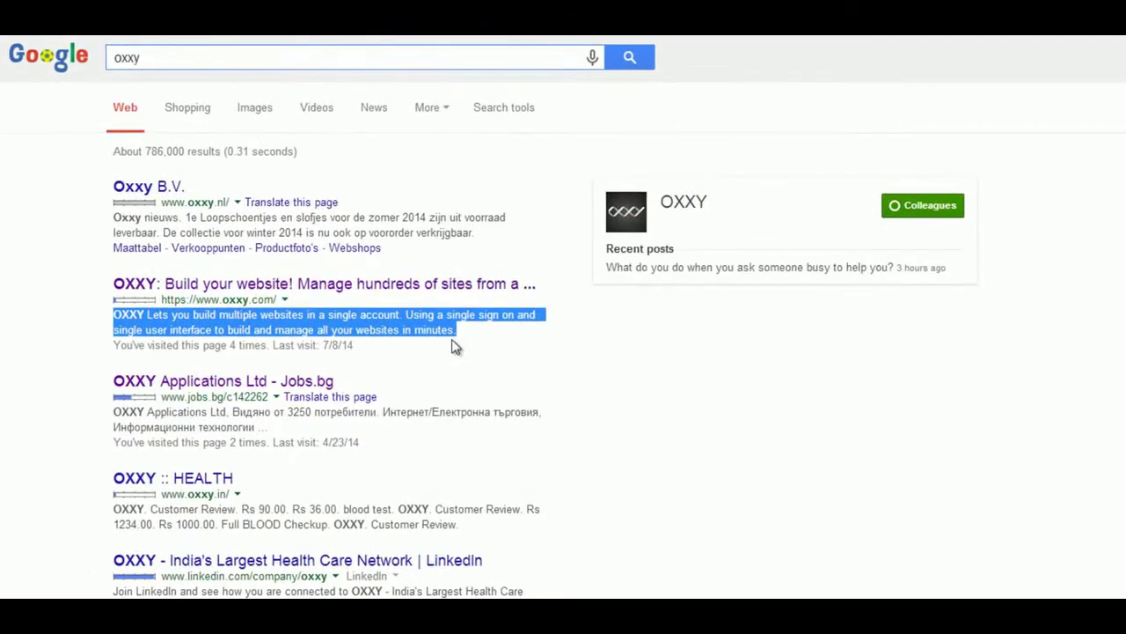
{"action": "left_click", "coordinate": [455, 345]}
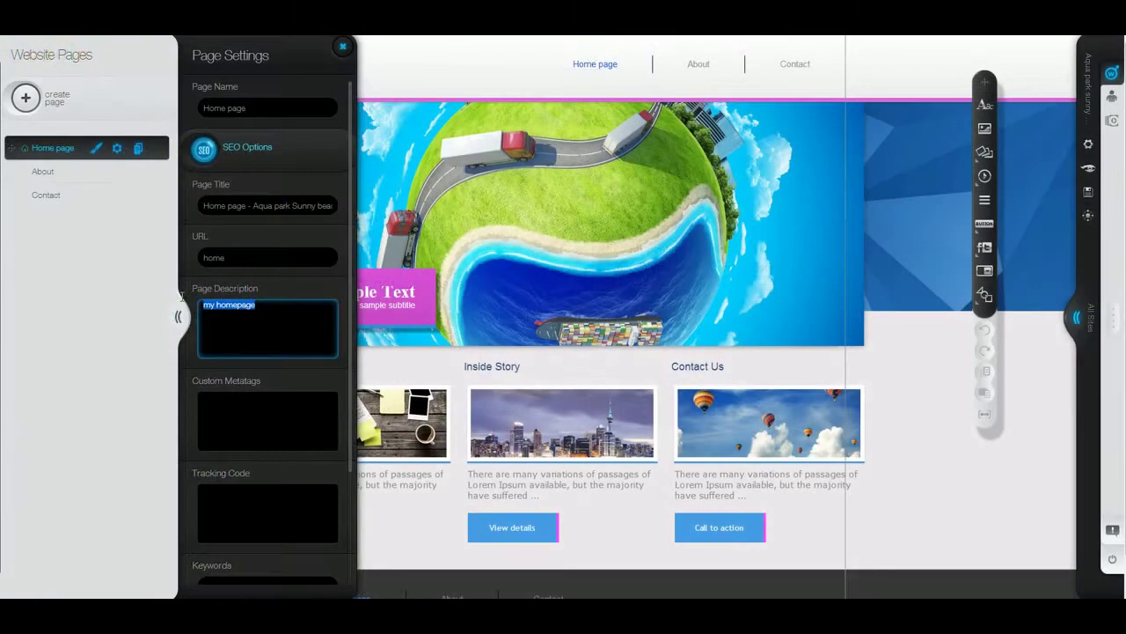
{"action": "type", "text": "Aqua park Sunny beach is an a"}
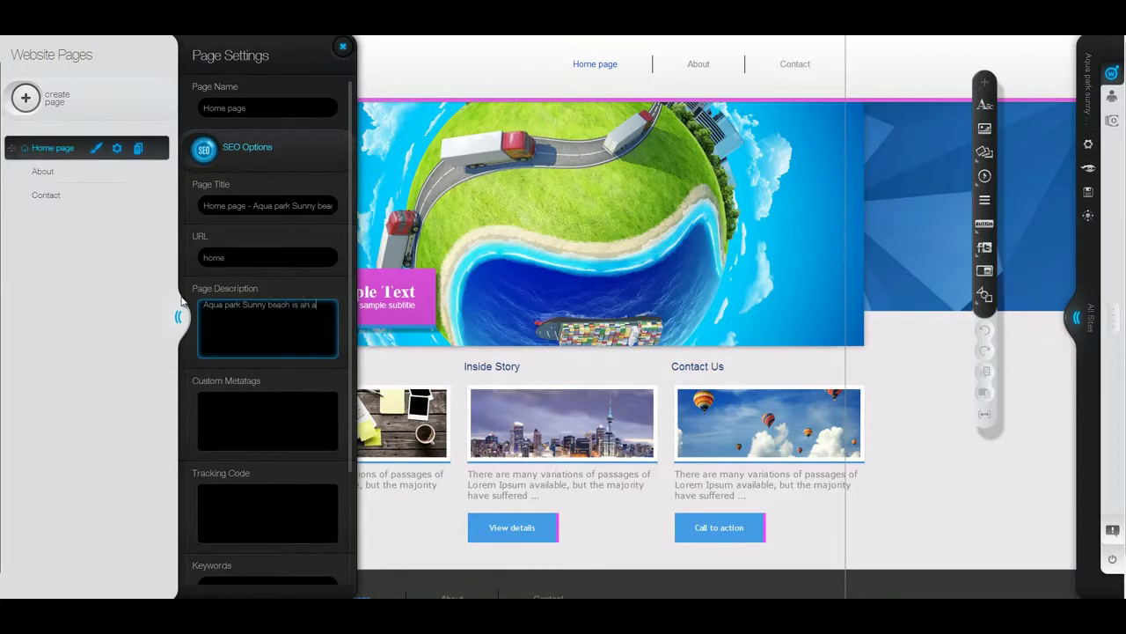
{"action": "type", "text": "musement park that features water play areas"}
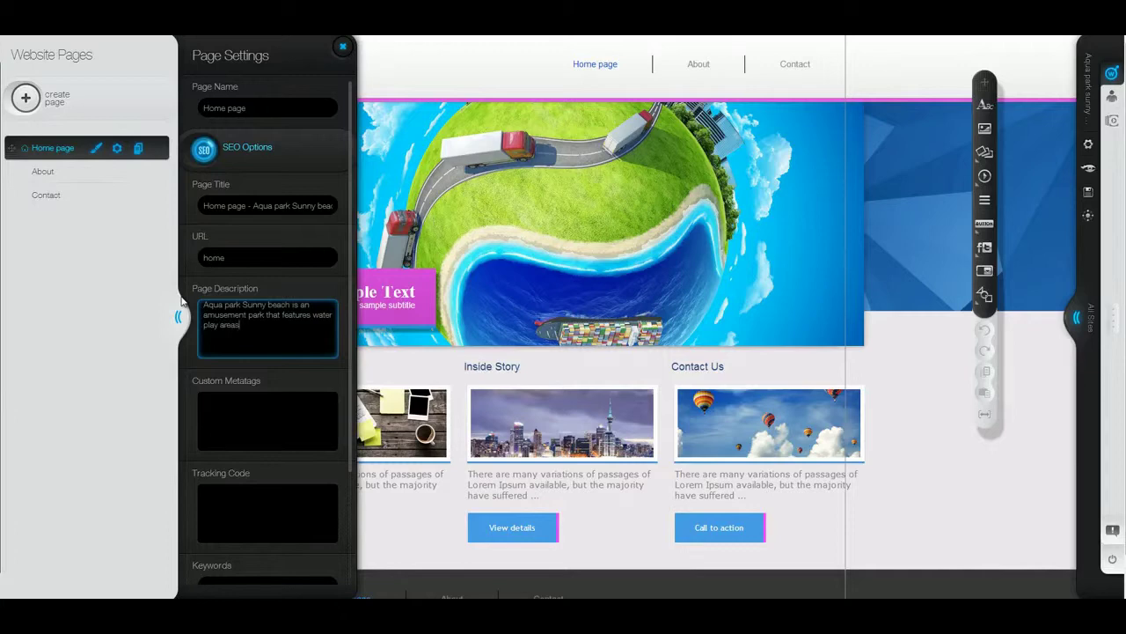
{"action": "type", "text": "."}
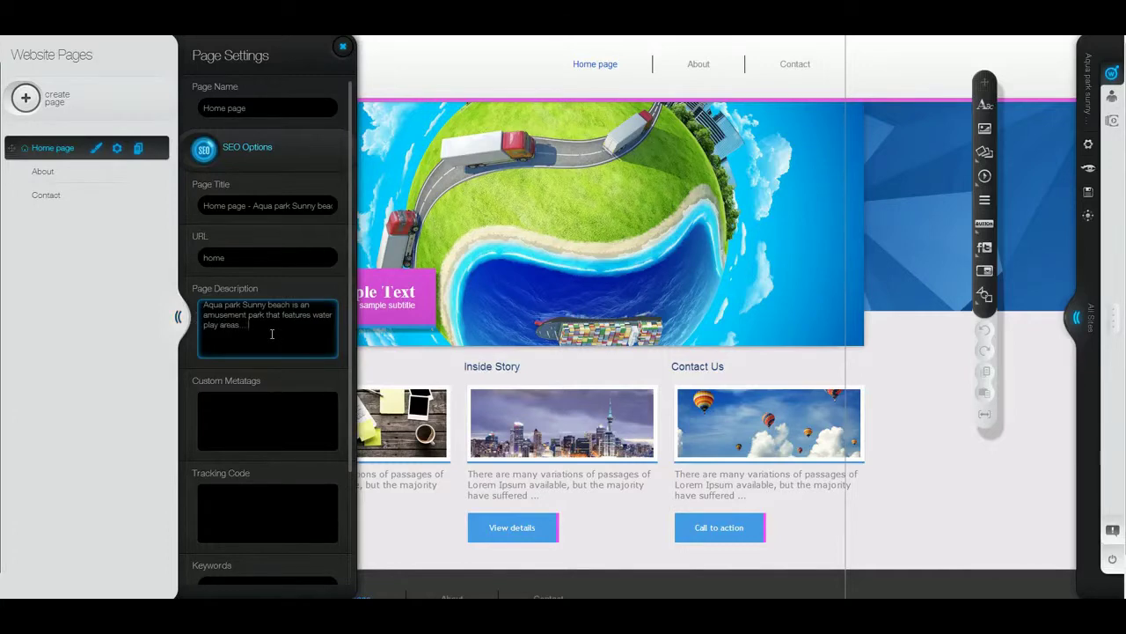
Add a custom author metatag with the author's full name and paste the Google Analytics script as the Home page's tracking code.
{"action": "left_click", "coordinate": [269, 415]}
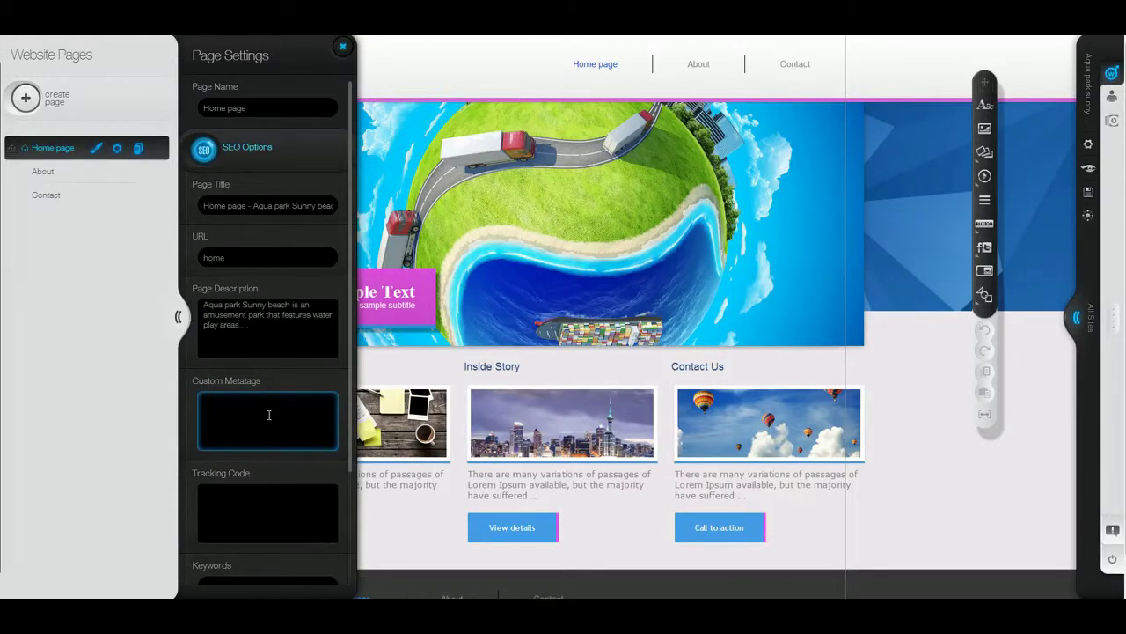
{"action": "type", "text": "<meta name=\"author\" content=\"John Smith\" />"}
{"action": "left_click_drag", "start_coordinate": [350, 440], "coordinate": [350, 572]}
{"action": "left_click", "coordinate": [300, 371]}
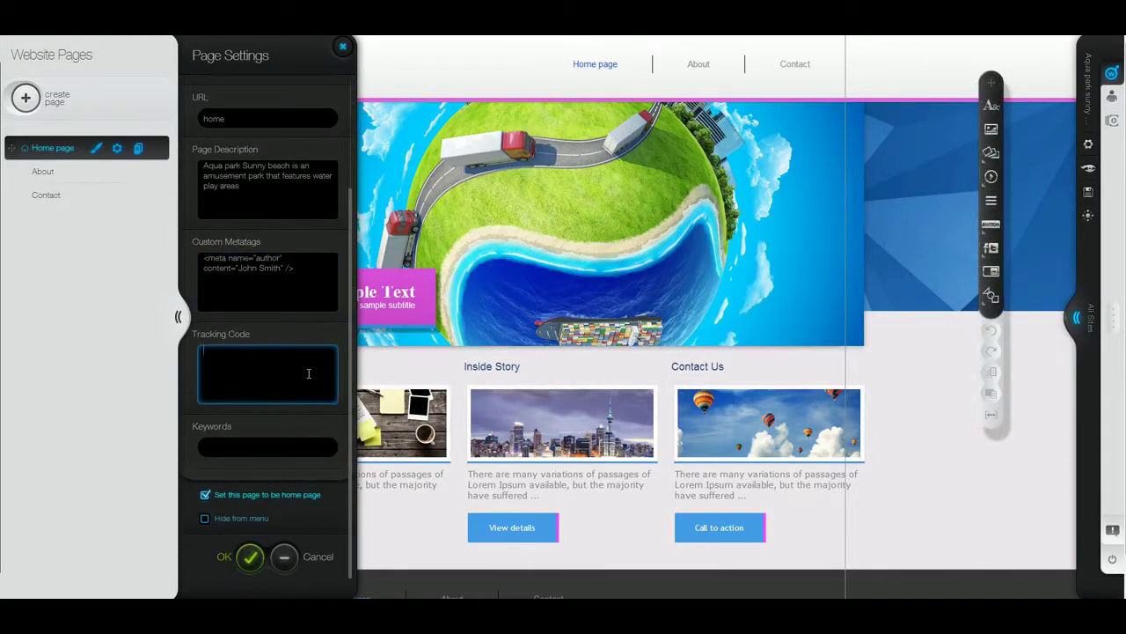
{"action": "key", "text": "ctrl+v"}
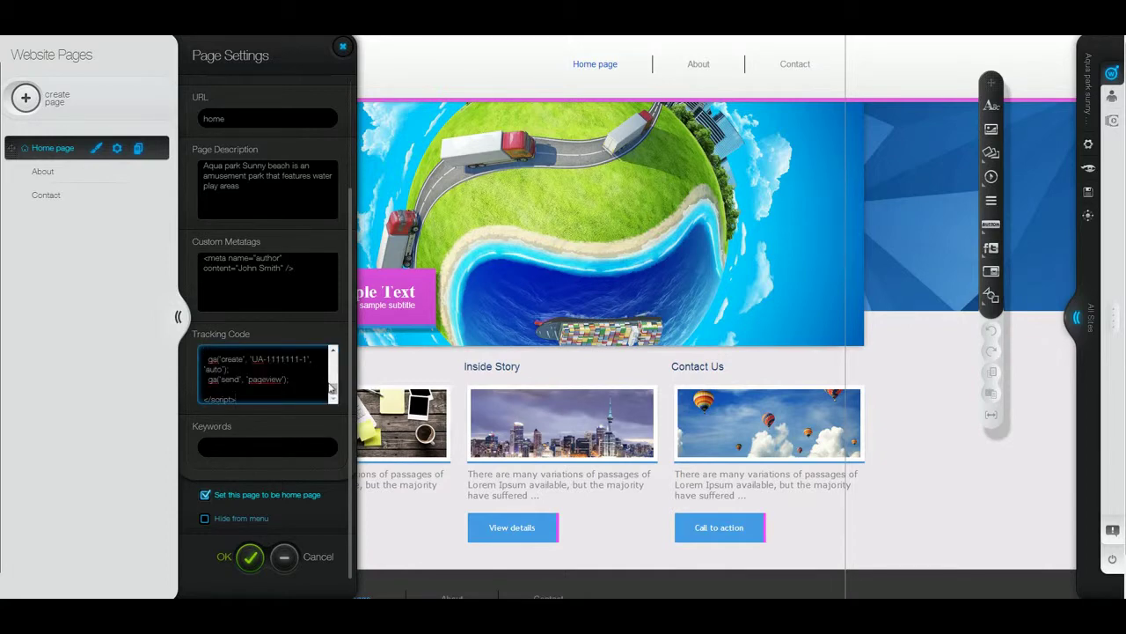
{"action": "left_click_drag", "start_coordinate": [332, 388], "coordinate": [333, 357]}
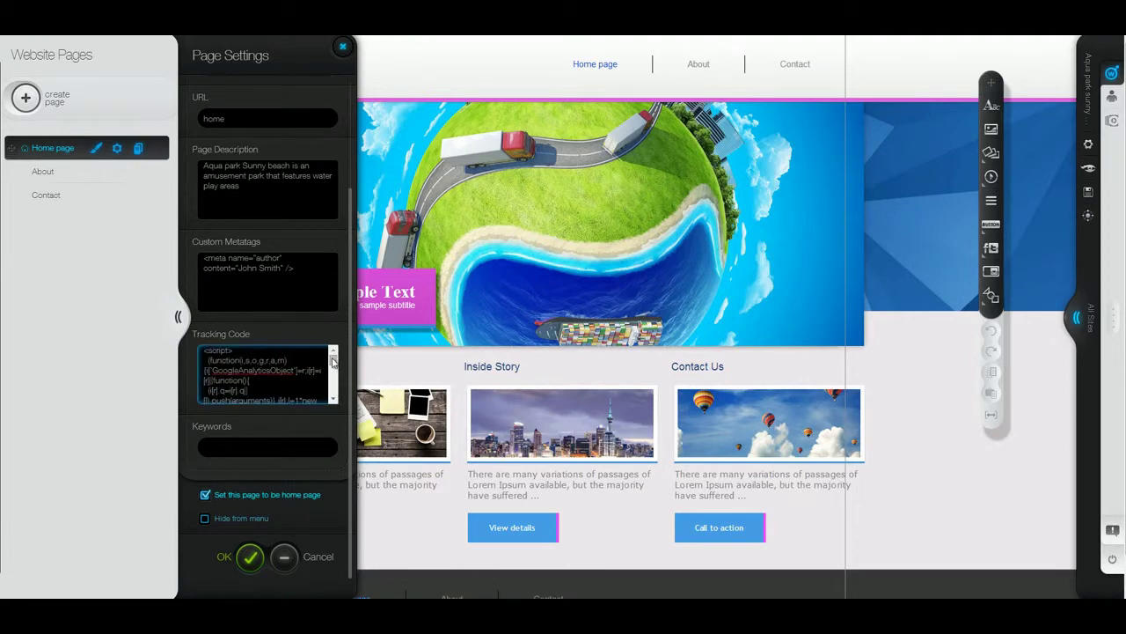
{"action": "left_click", "coordinate": [323, 418]}
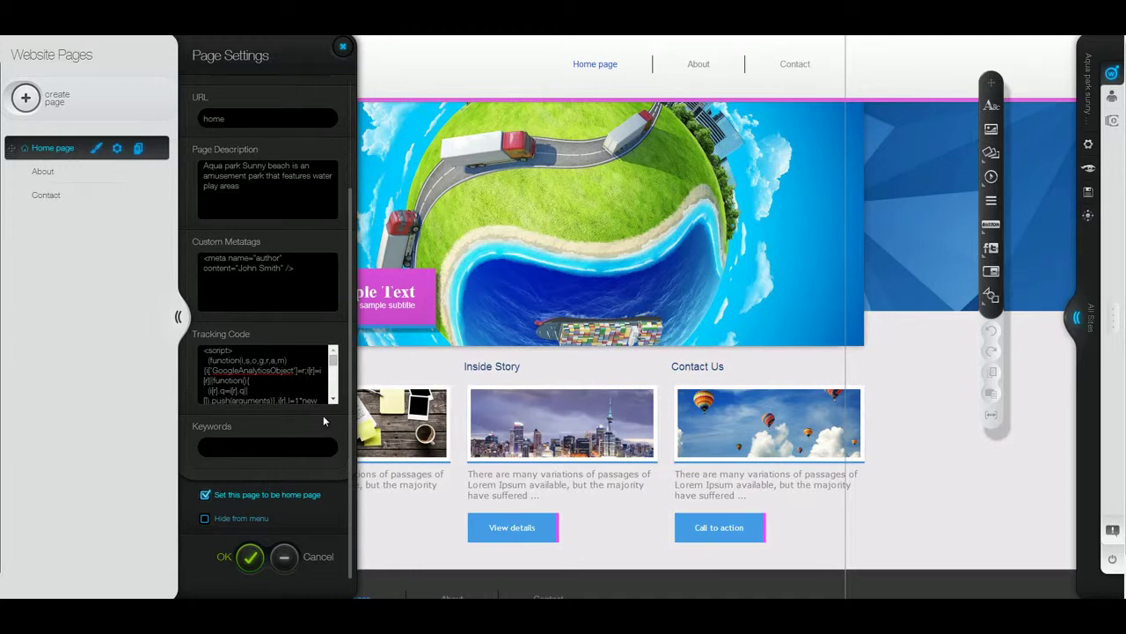
Enter the Home page keywords "Aqua park Sunny beach, amusement park, water rides, Barcelona, Spain".
{"action": "left_click", "coordinate": [321, 454]}
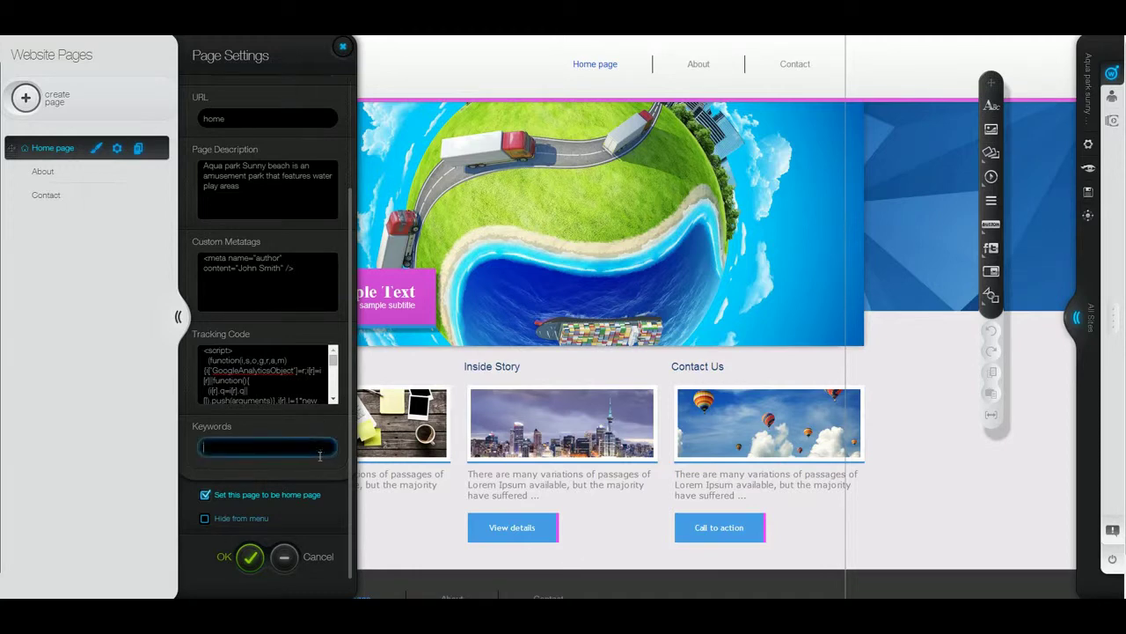
{"action": "type", "text": "Aqua pa"}
{"action": "type", "text": "rk Sunny"}
{"action": "type", "text": " bea"}
{"action": "type", "text": "ch, amu"}
{"action": "type", "text": "sement"}
{"action": "type", "text": " park,"}
{"action": "type", "text": " water rides,"}
{"action": "type", "text": " Barcelon"}
{"action": "type", "text": "a, S"}
{"action": "type", "text": "pain"}
{"action": "left_click", "coordinate": [317, 475]}
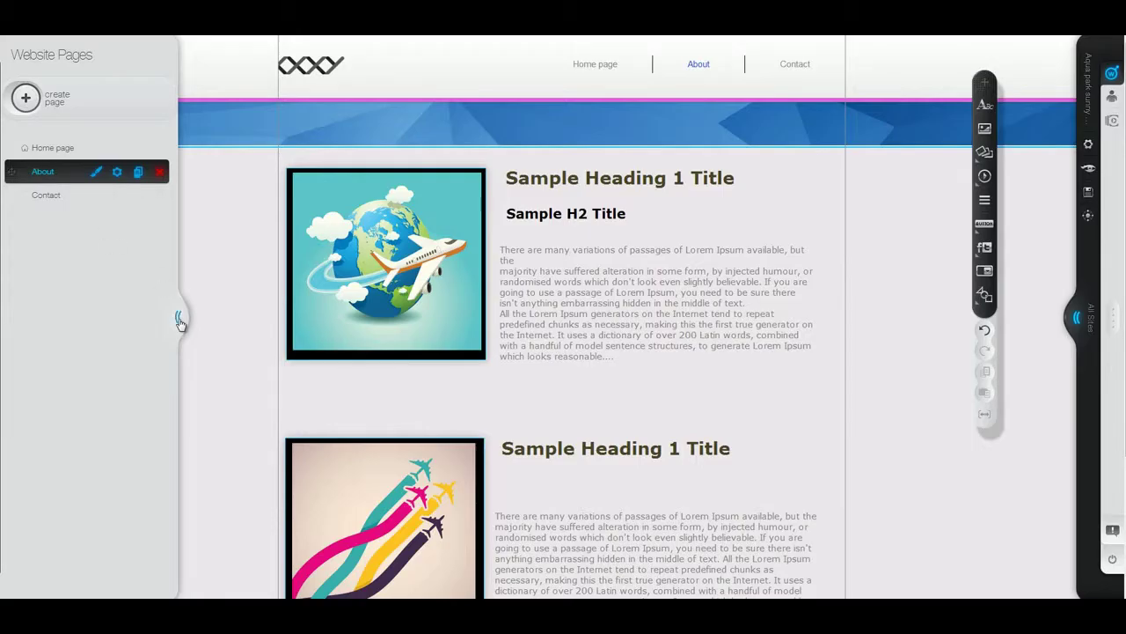
Apply the Heading 1 format to the first title, "Sample Heading 1 Title", on the About page.
{"action": "left_click", "coordinate": [179, 317]}
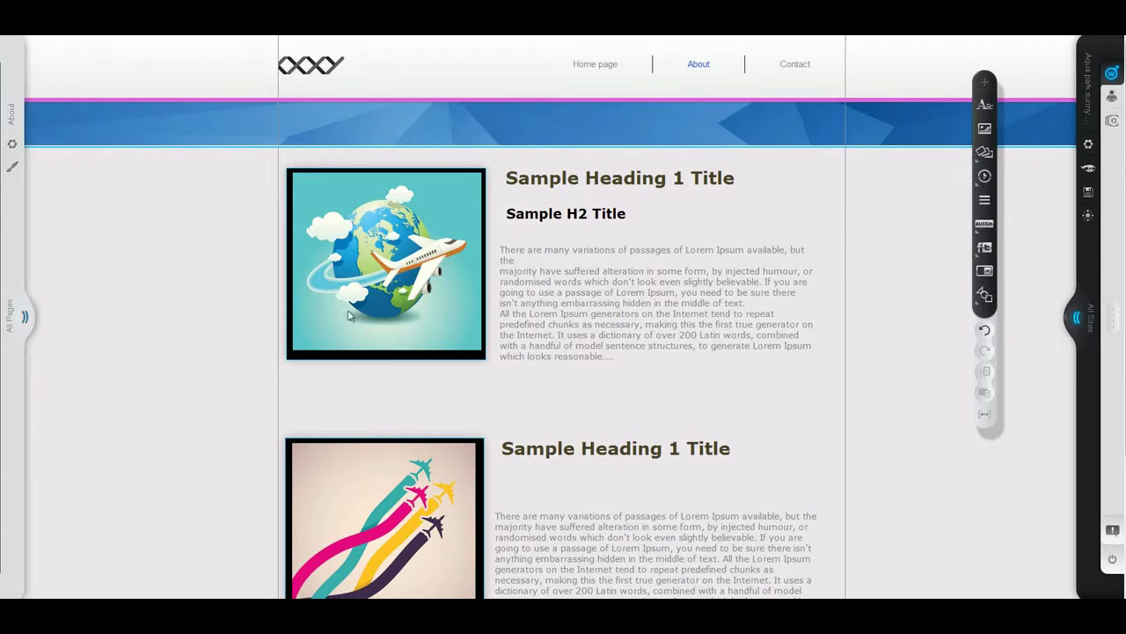
{"action": "left_click", "coordinate": [547, 189]}
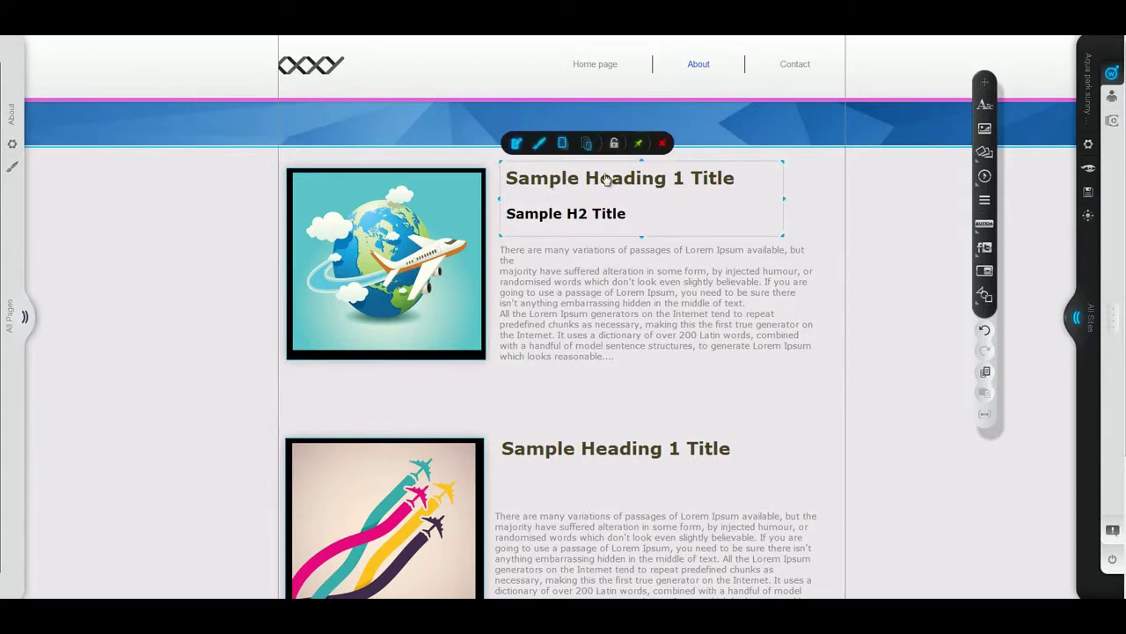
{"action": "left_click", "coordinate": [741, 181]}
{"action": "left_click_drag", "start_coordinate": [741, 181], "coordinate": [463, 188]}
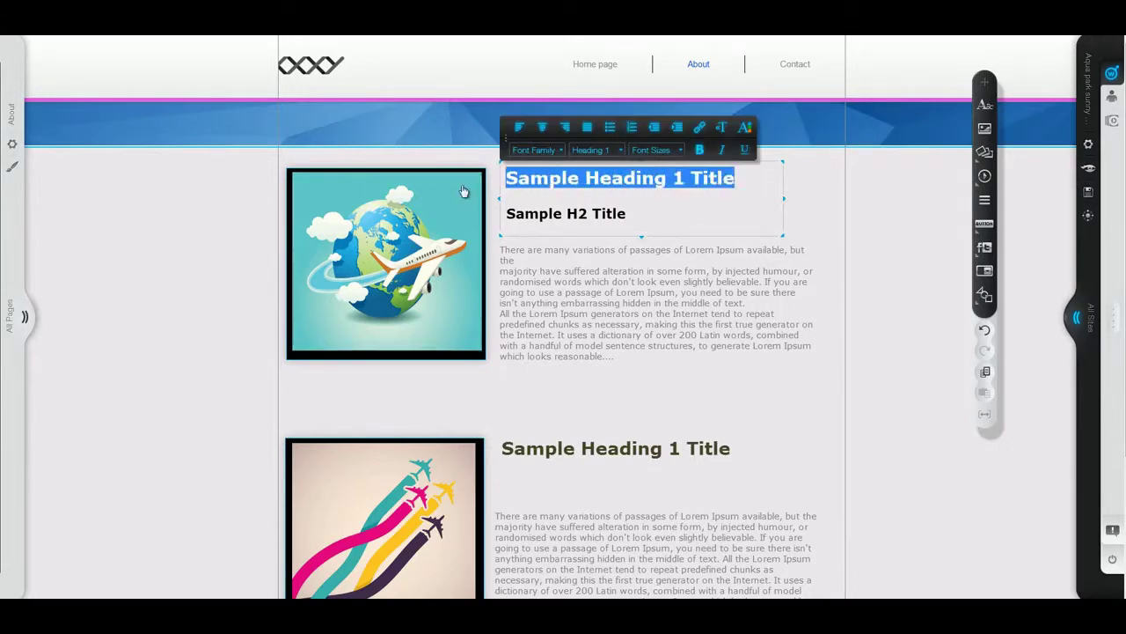
{"action": "left_click", "coordinate": [615, 150]}
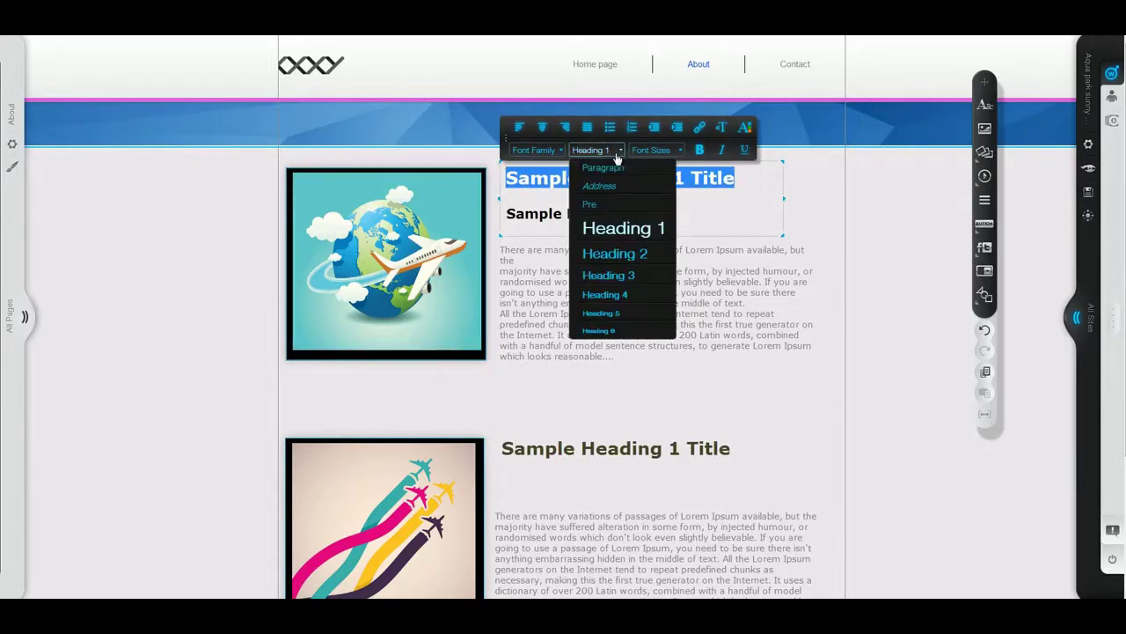
{"action": "left_click", "coordinate": [621, 229]}
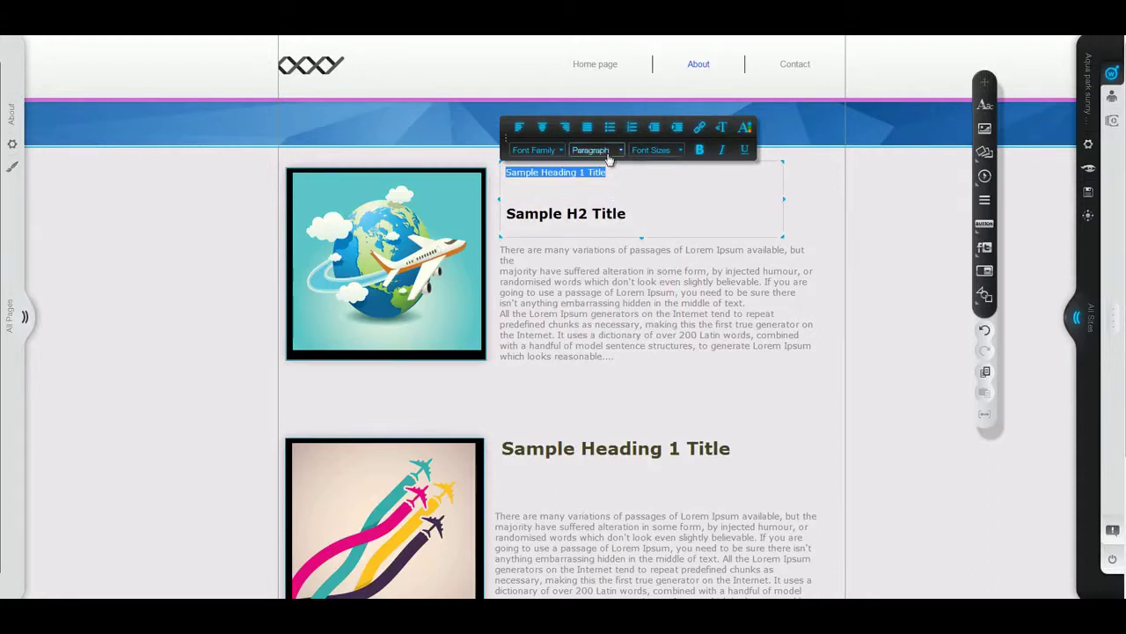
{"action": "left_click", "coordinate": [607, 151]}
{"action": "left_click", "coordinate": [610, 229]}
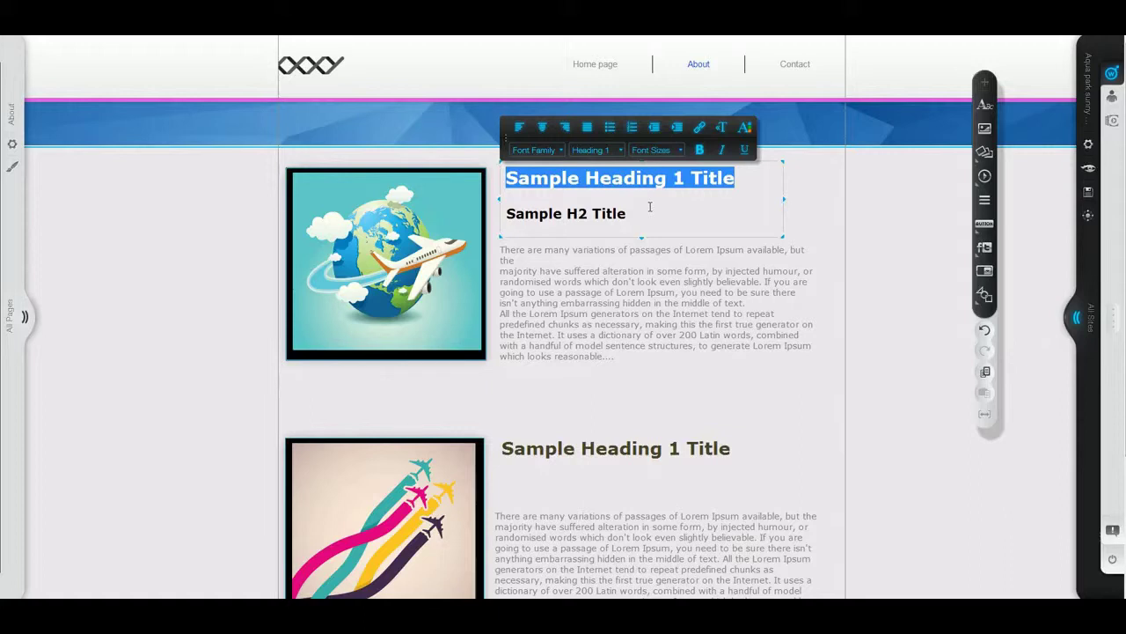
Apply the Heading 2 format to "Sample H2 Title" on the About page, switching it to Paragraph first.
{"action": "left_click", "coordinate": [645, 219]}
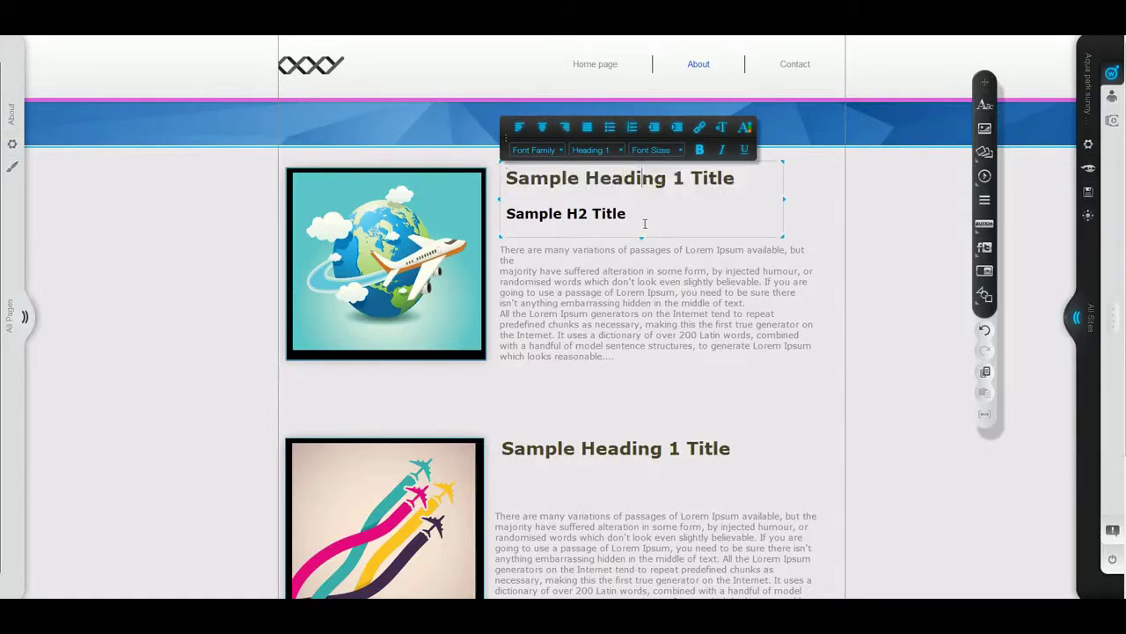
{"action": "left_click", "coordinate": [625, 225]}
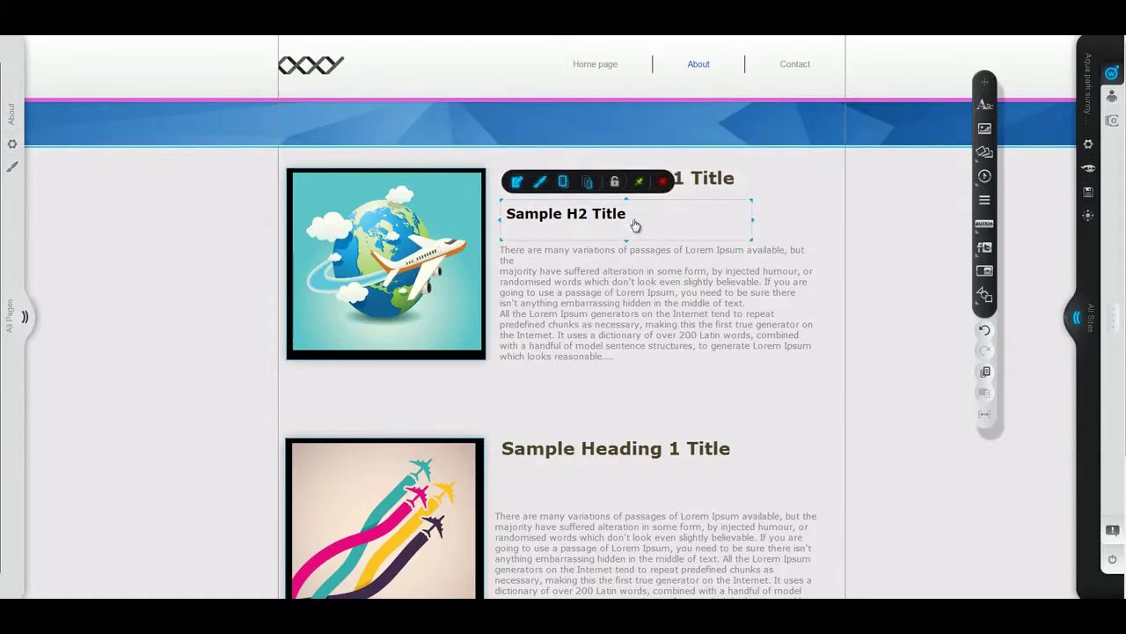
{"action": "left_click_drag", "start_coordinate": [634, 219], "coordinate": [504, 216]}
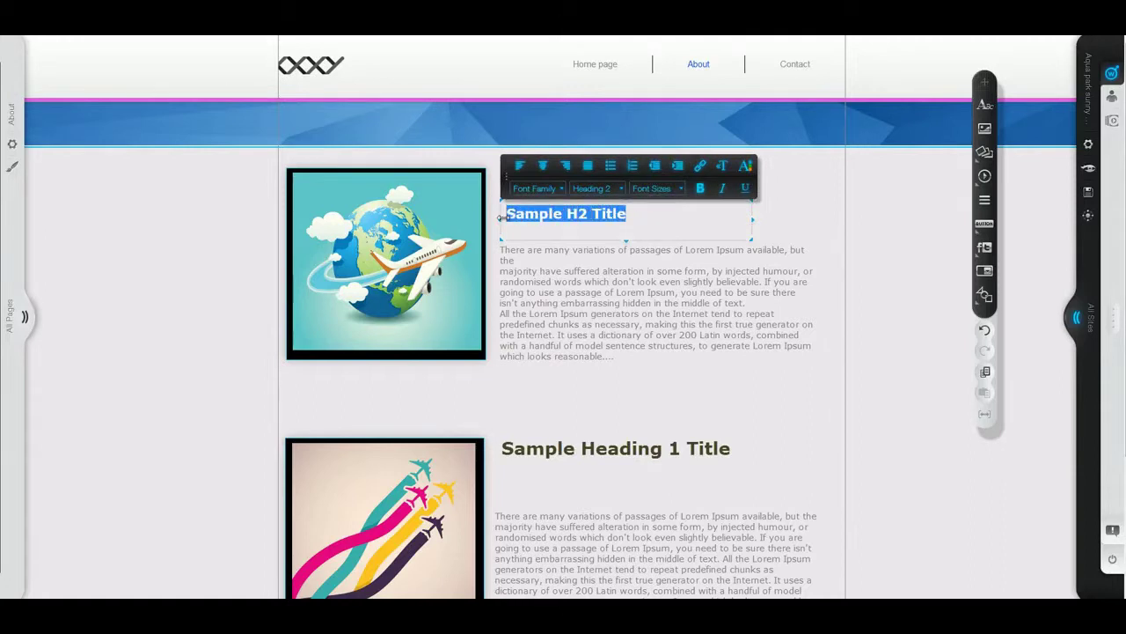
{"action": "left_click", "coordinate": [598, 189]}
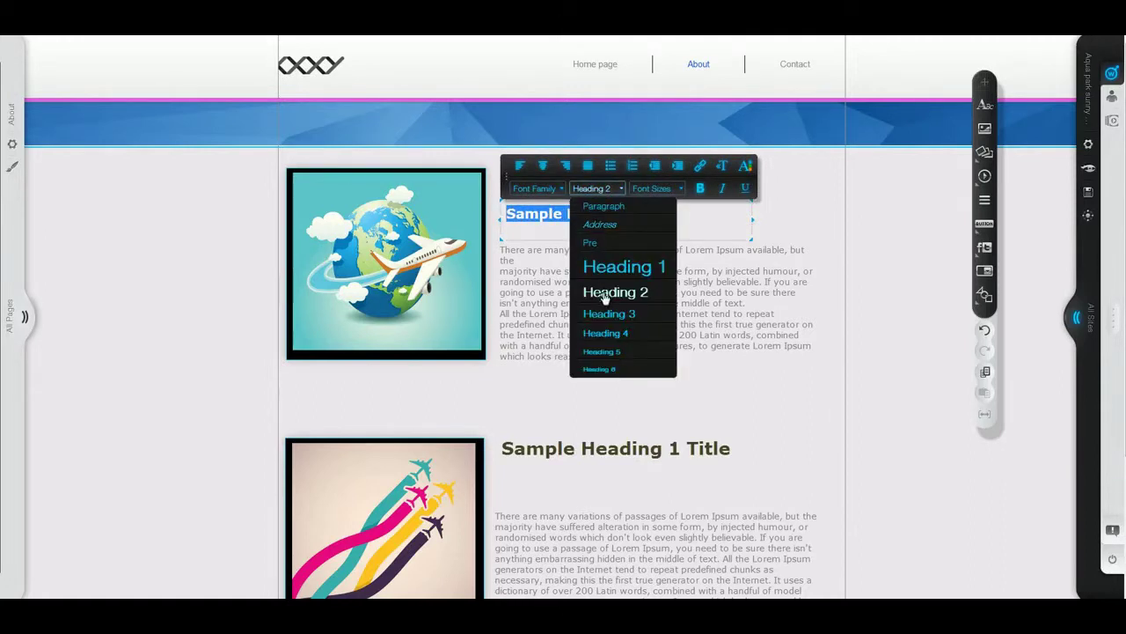
{"action": "left_click", "coordinate": [604, 206]}
{"action": "left_click", "coordinate": [592, 189]}
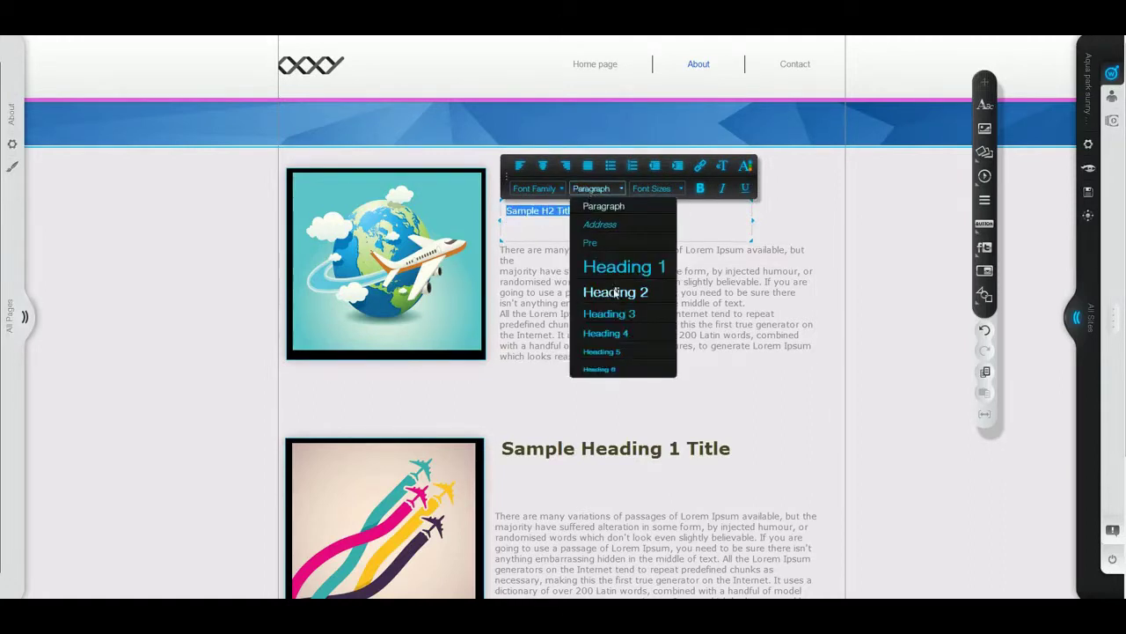
{"action": "left_click", "coordinate": [610, 291]}
{"action": "left_click", "coordinate": [630, 221]}
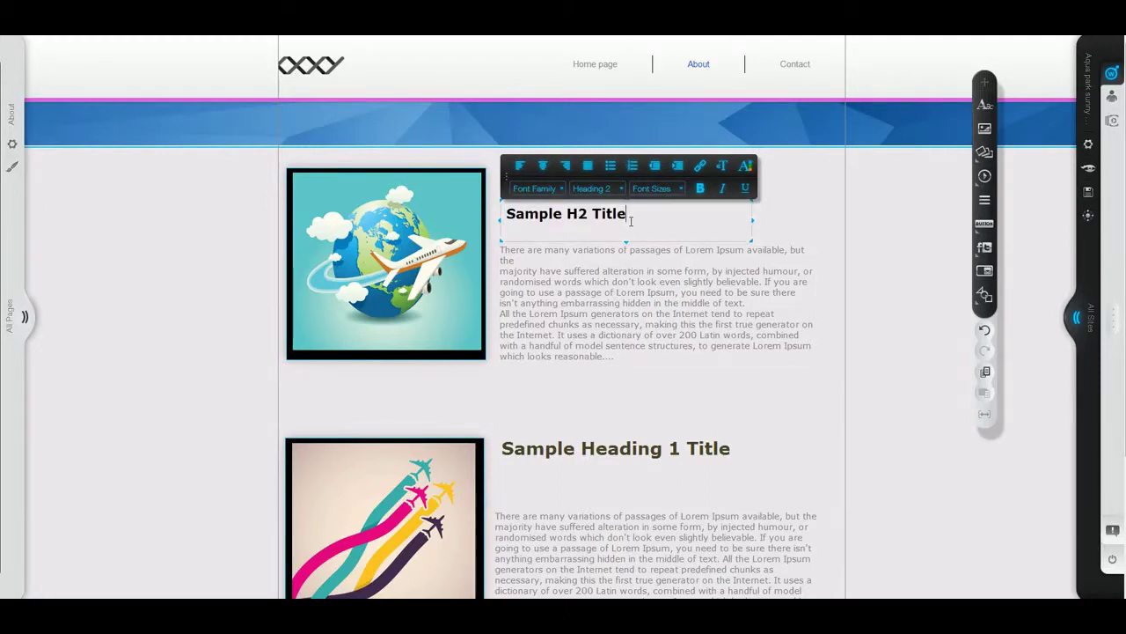
{"action": "left_click", "coordinate": [796, 229]}
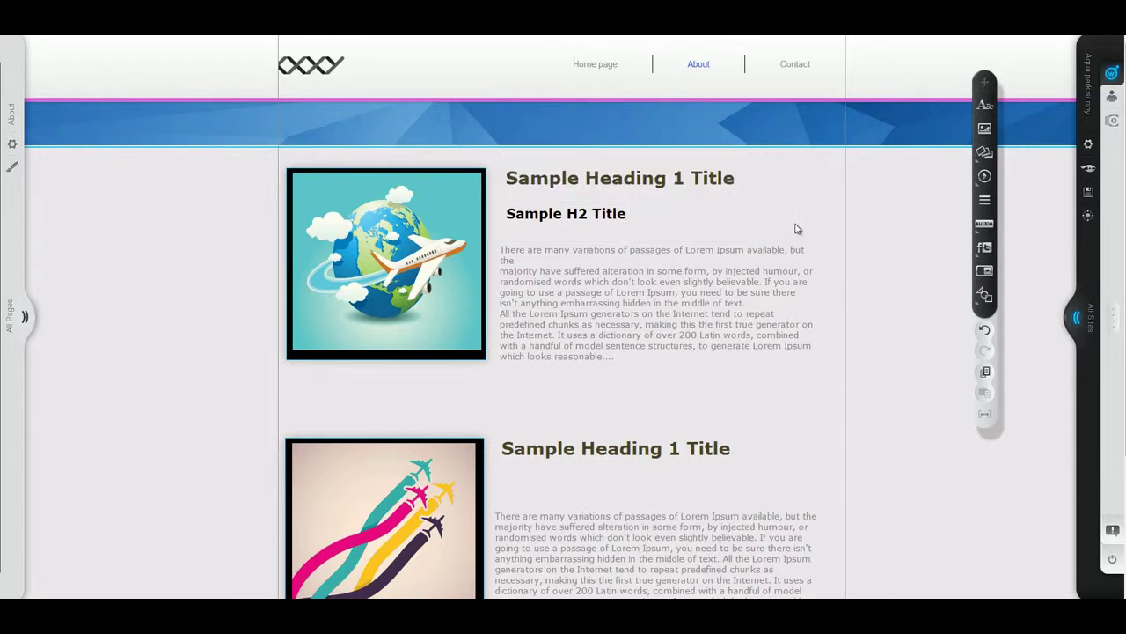
Set the globe-and-airplane image's title to "Airplane" and preview the page to check the title on the image.
{"action": "left_click", "coordinate": [420, 280]}
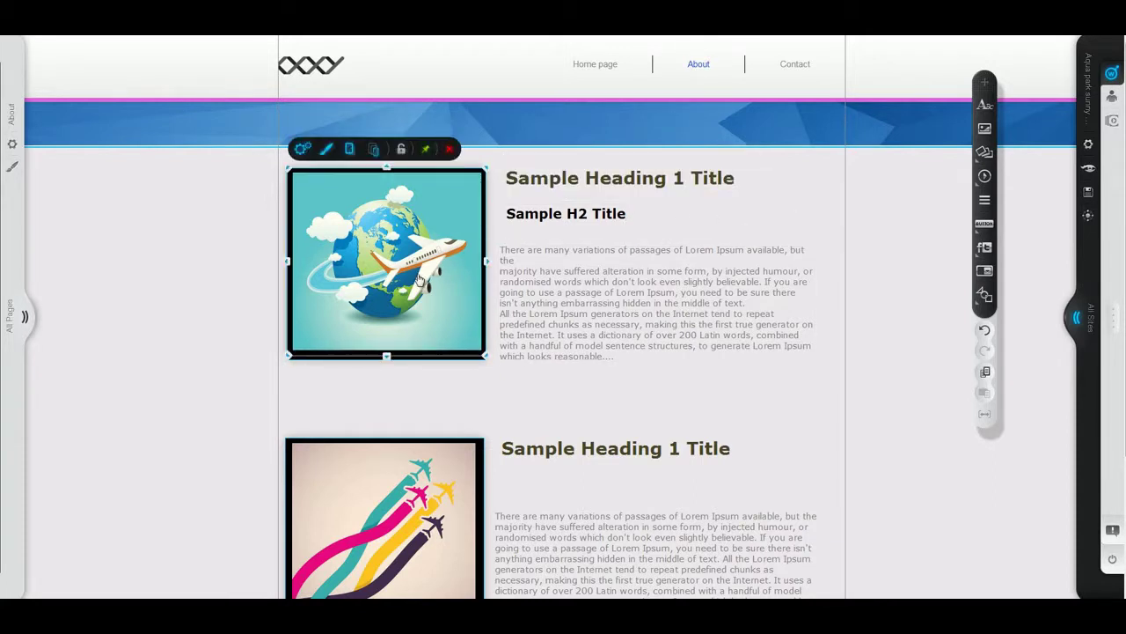
{"action": "left_click", "coordinate": [301, 150]}
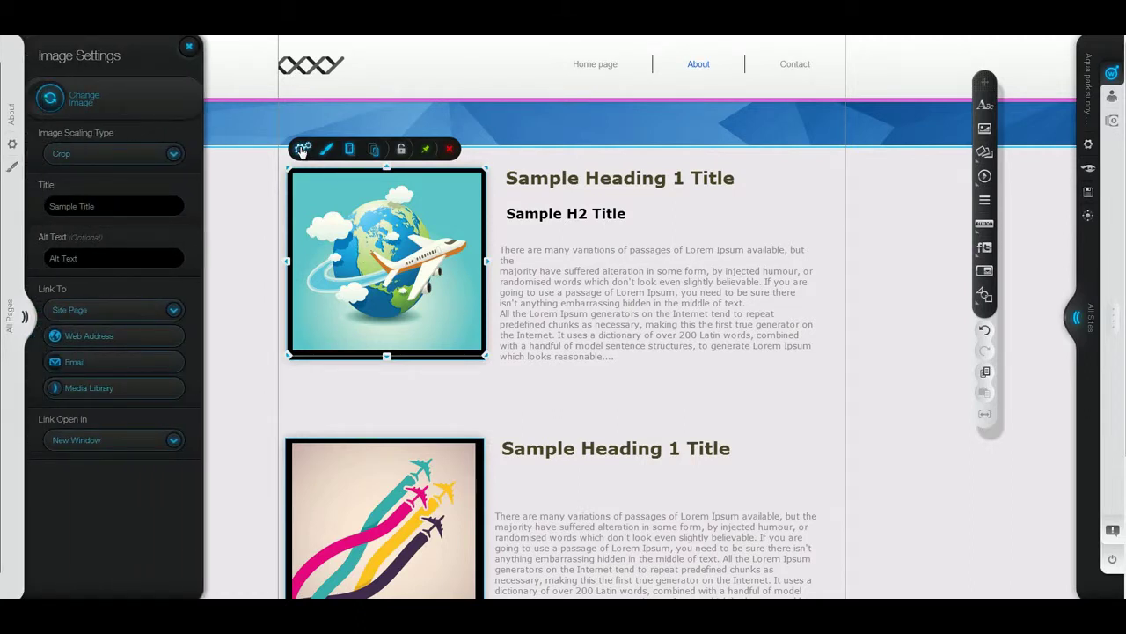
{"action": "left_click_drag", "start_coordinate": [132, 207], "coordinate": [39, 213]}
{"action": "type", "text": "Ai"}
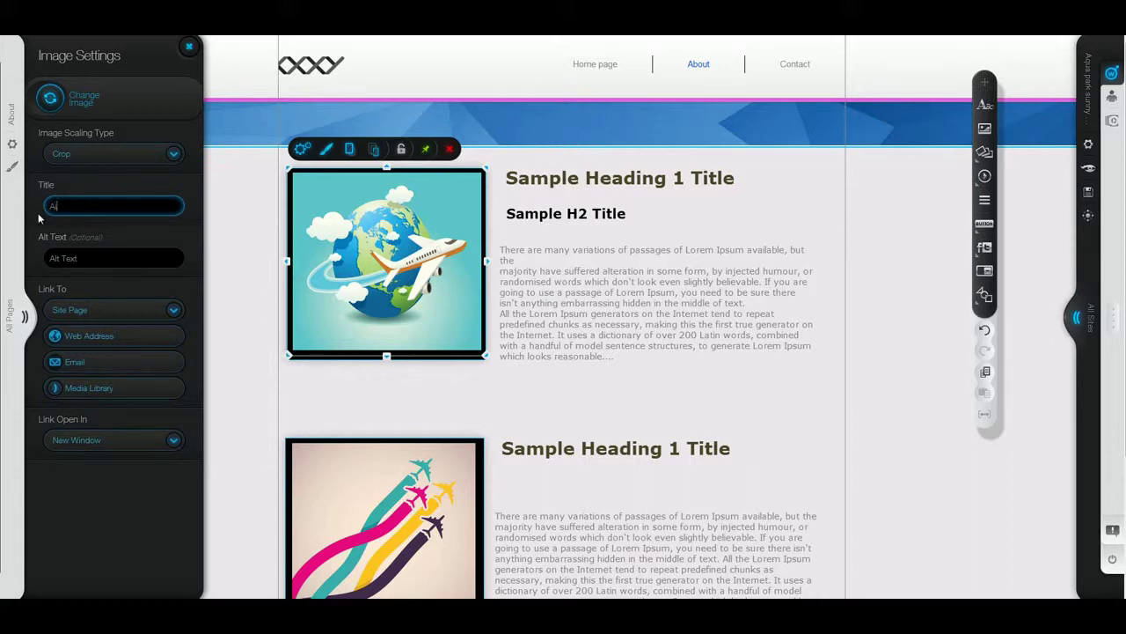
{"action": "type", "text": "rplane"}
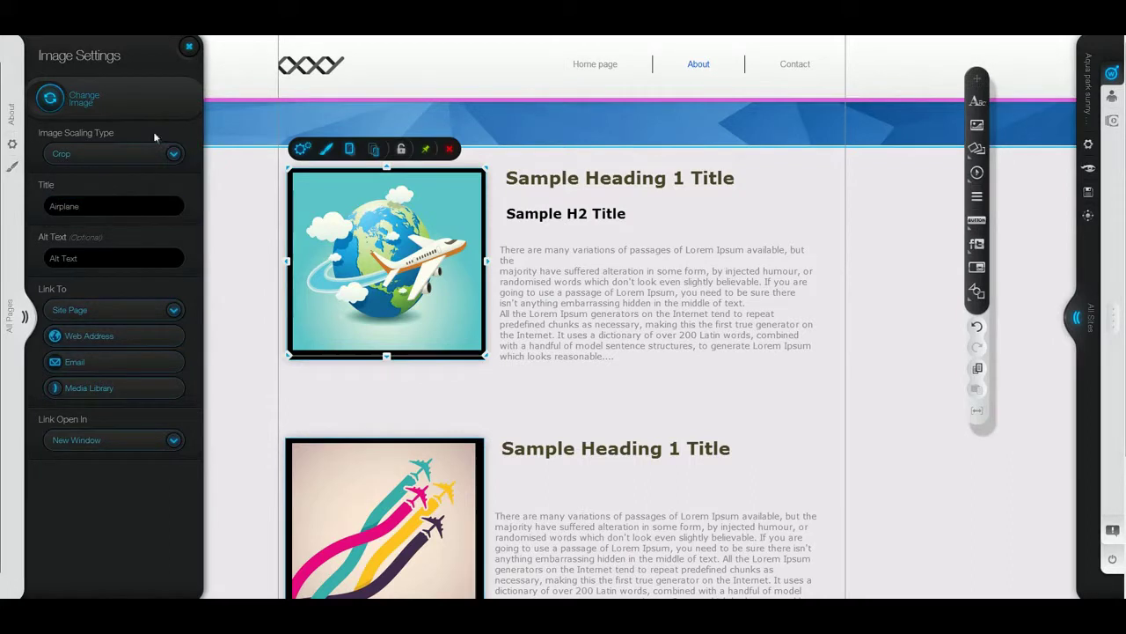
{"action": "left_click", "coordinate": [189, 46]}
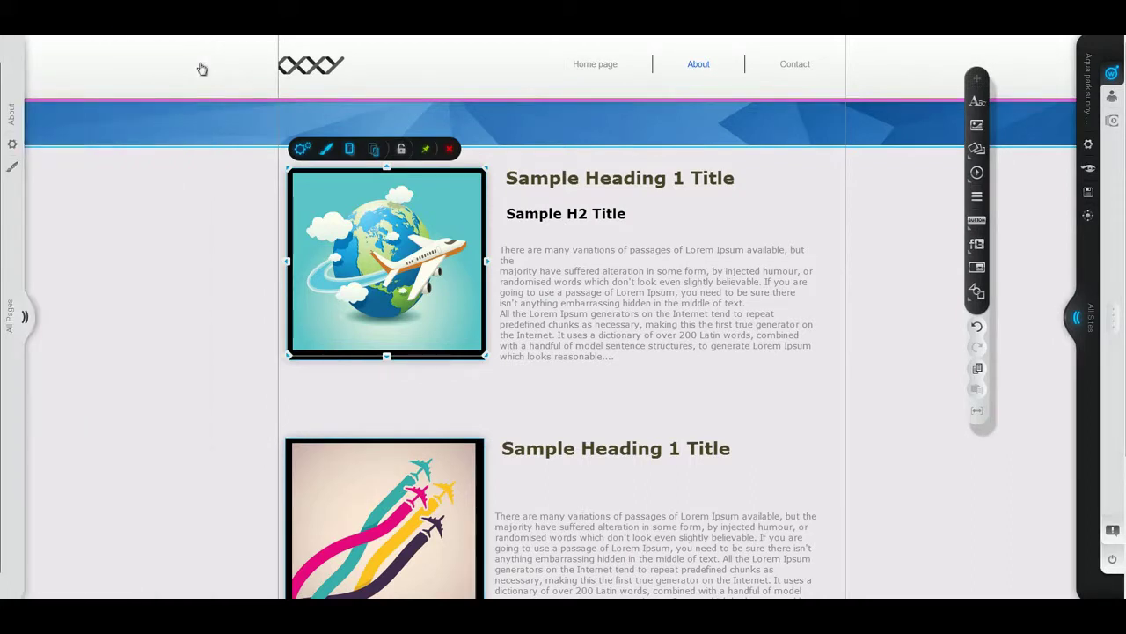
{"action": "left_click", "coordinate": [1089, 167]}
{"action": "mouse_move", "coordinate": [392, 278]}
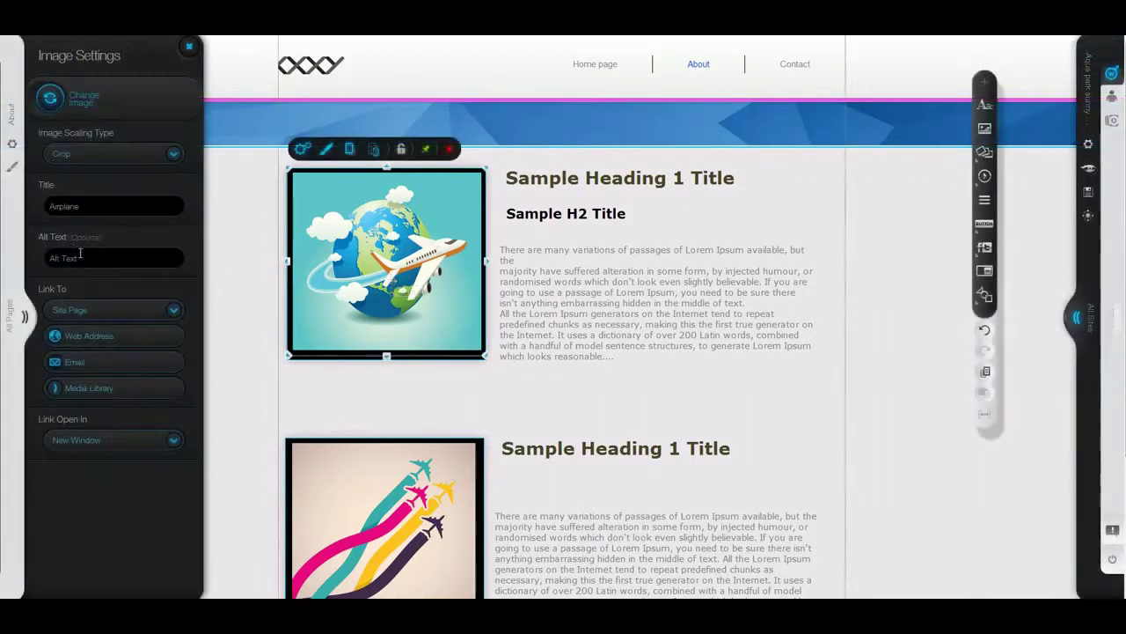
Set the globe-and-airplane image's alt text to "With airplanes you can travel around the world".
{"action": "left_click", "coordinate": [81, 257]}
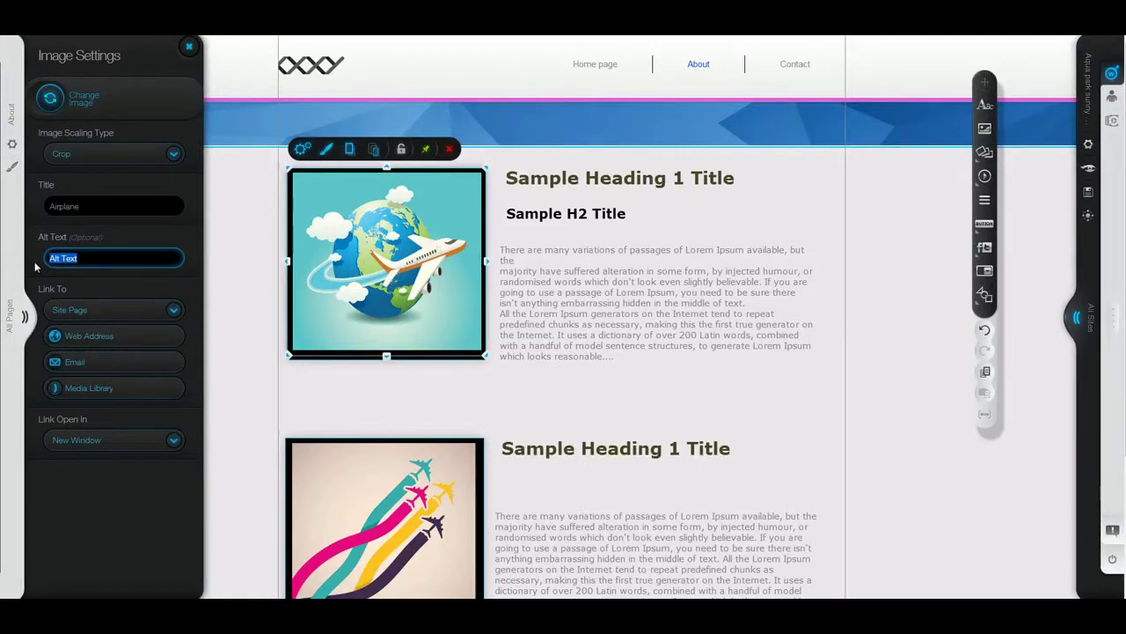
{"action": "type", "text": "With airplanes you can t"}
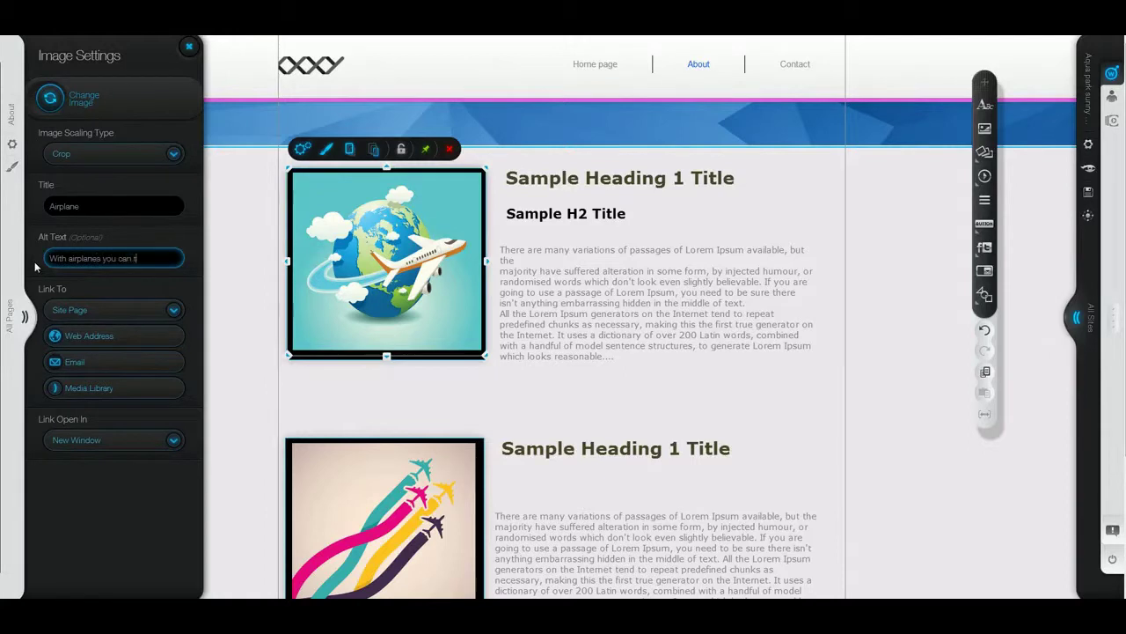
{"action": "type", "text": "ravel around"}
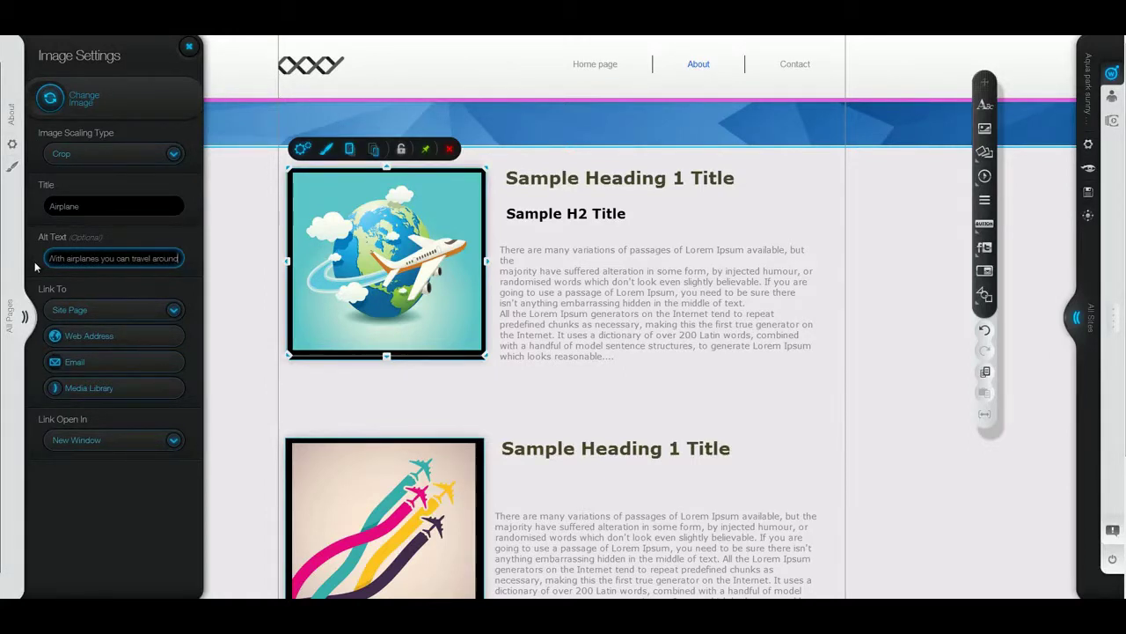
{"action": "type", "text": " the world"}
{"action": "key", "text": "Return"}
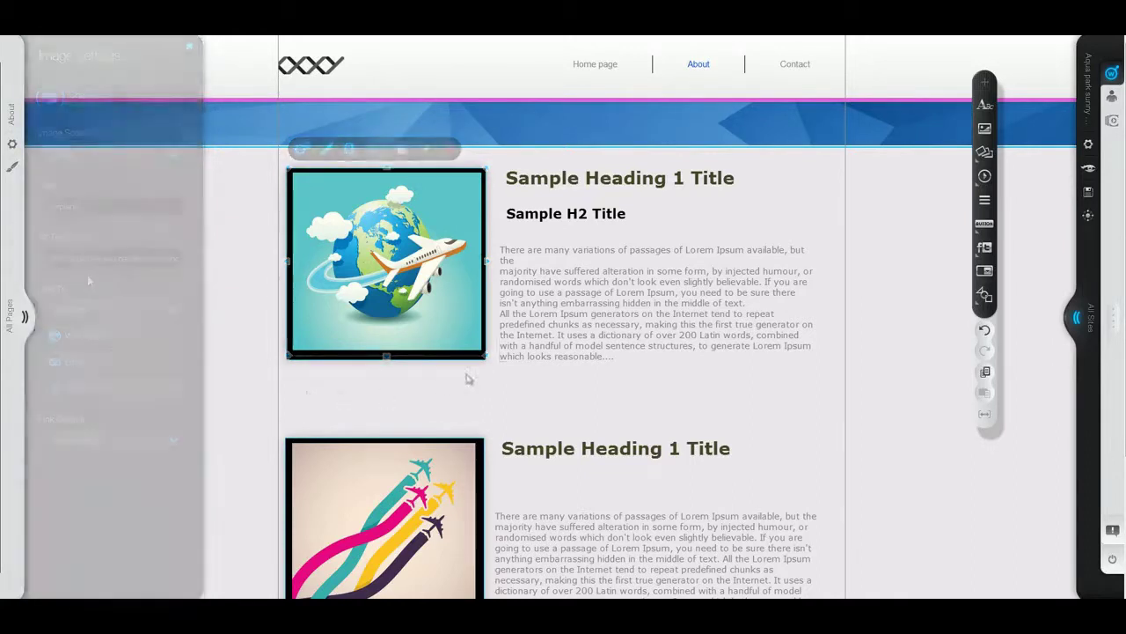
{"action": "left_click", "coordinate": [562, 355]}
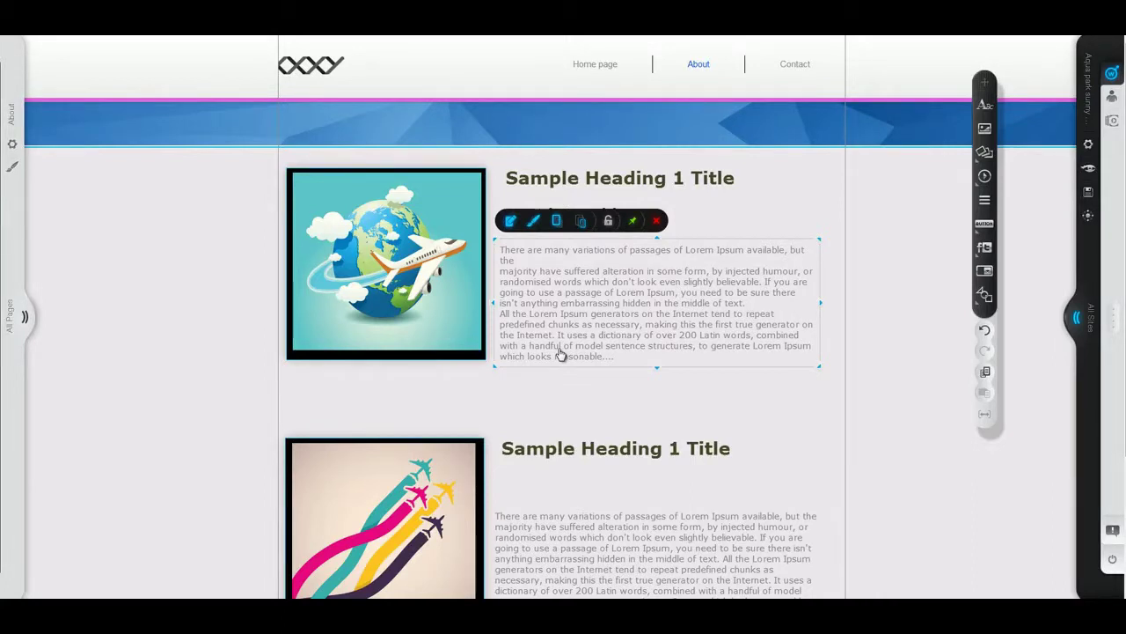
Switch Hide from menu on and back off in the Home page's settings, and confirm the settings.
{"action": "left_click", "coordinate": [25, 317]}
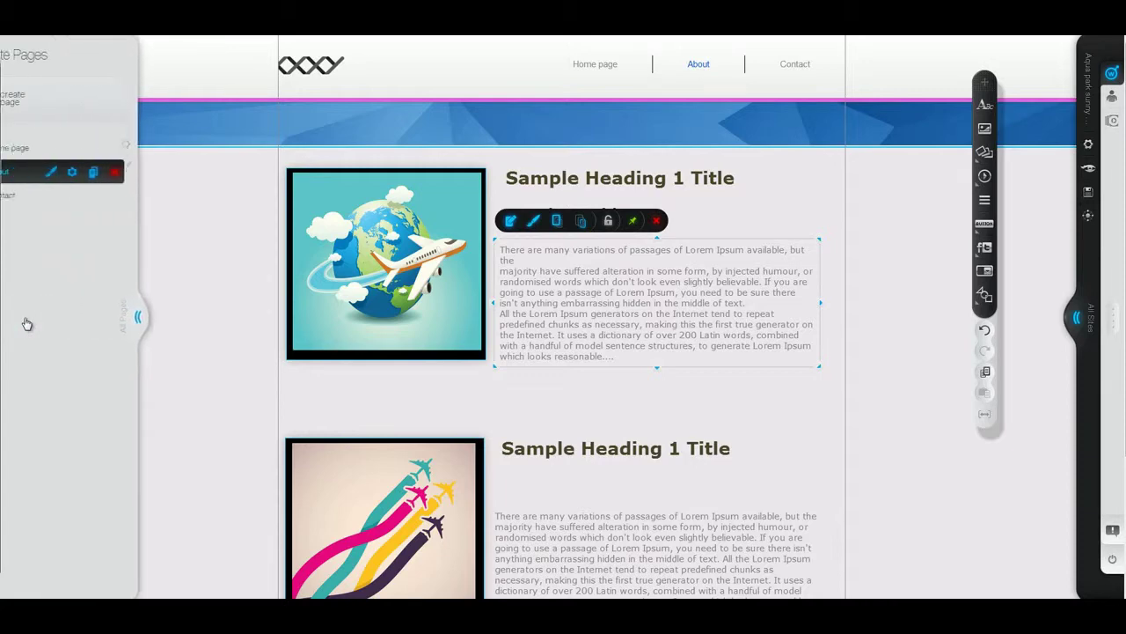
{"action": "left_click", "coordinate": [48, 149]}
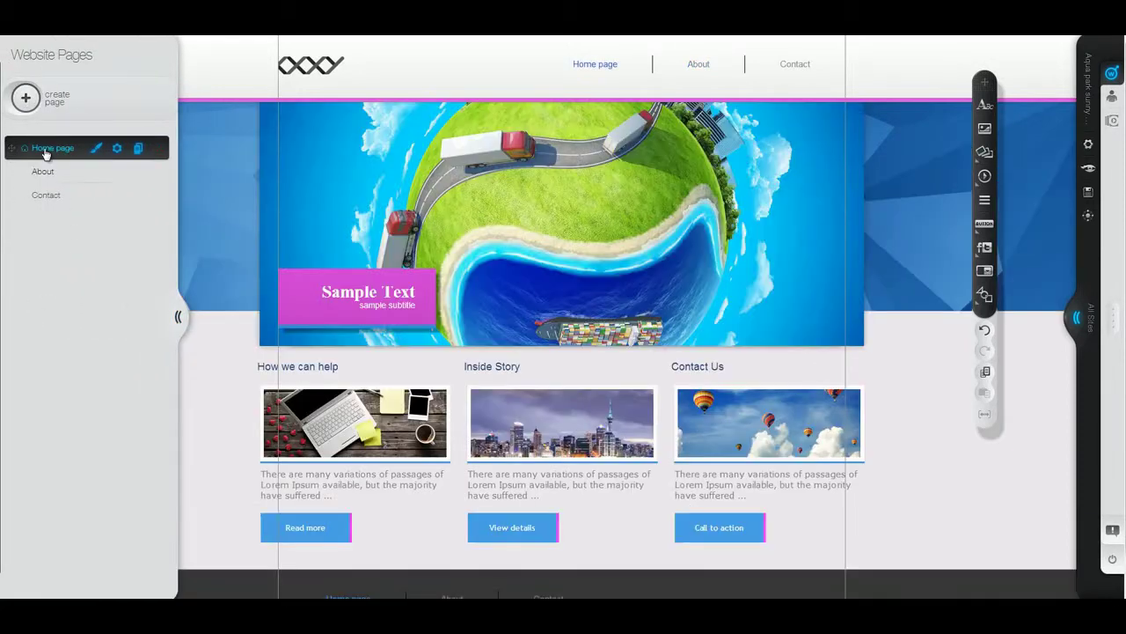
{"action": "left_click", "coordinate": [118, 150]}
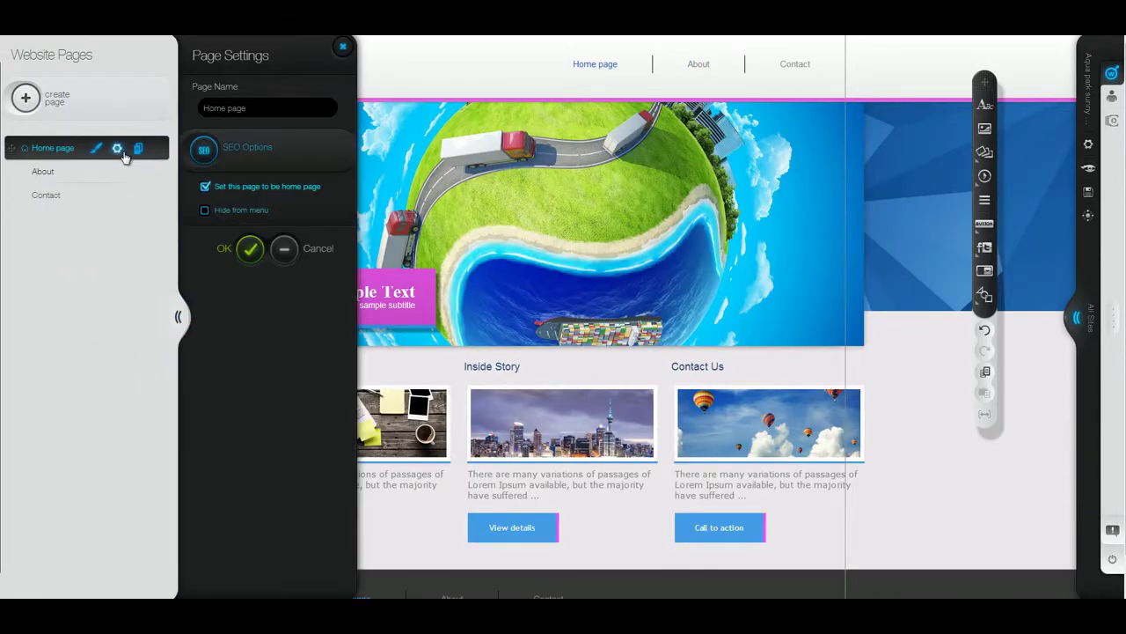
{"action": "left_click", "coordinate": [230, 193]}
{"action": "left_click", "coordinate": [226, 213]}
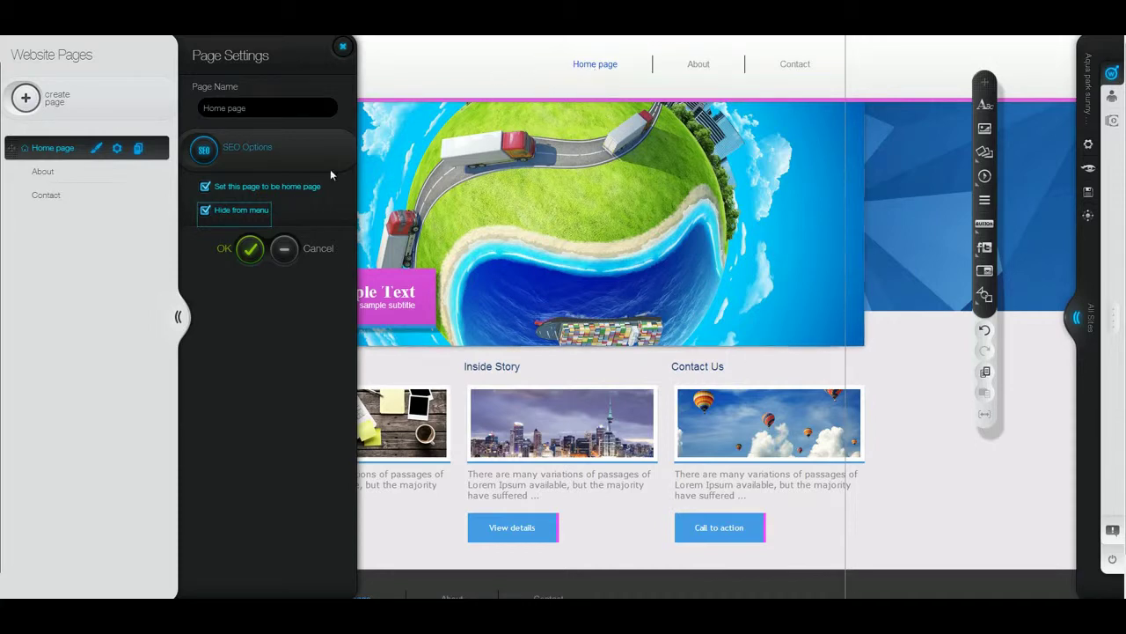
{"action": "left_click", "coordinate": [249, 215]}
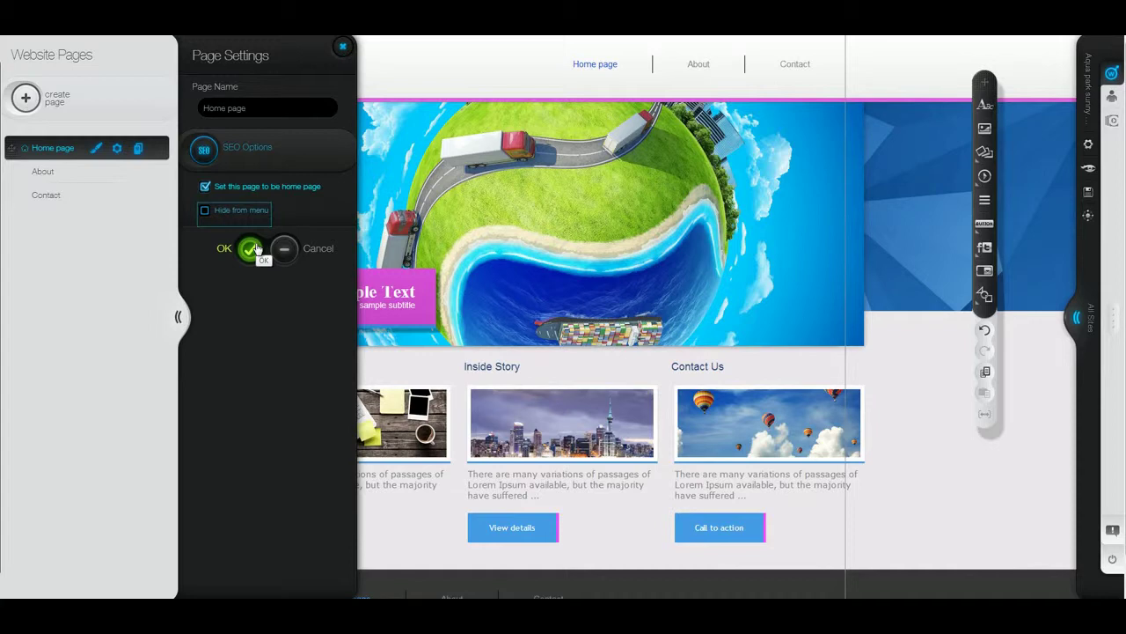
{"action": "left_click", "coordinate": [251, 249]}
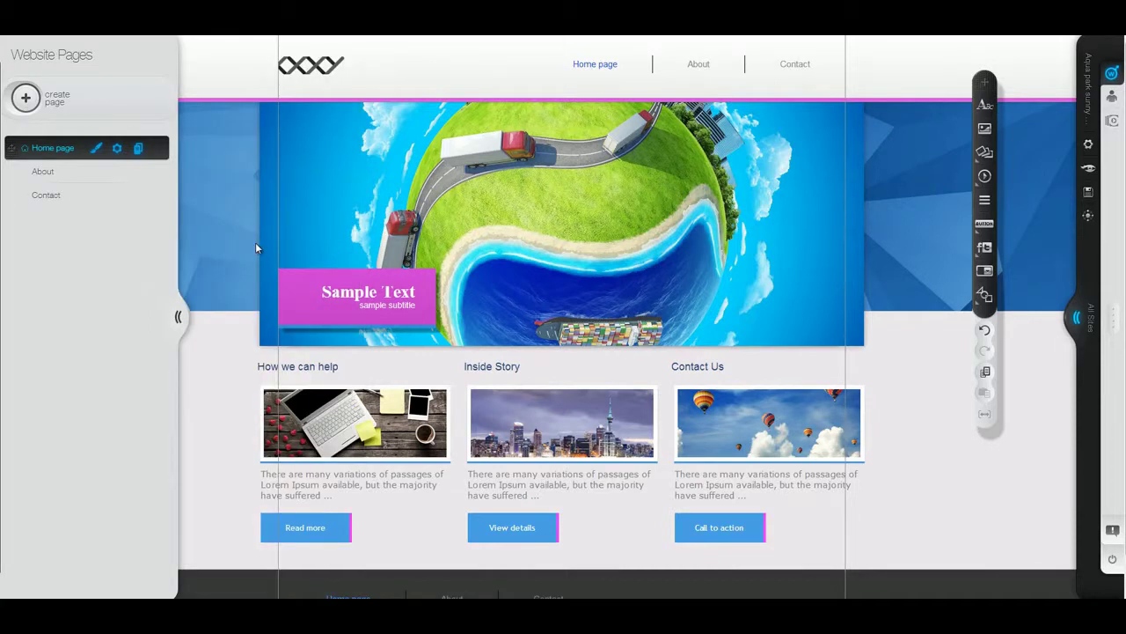